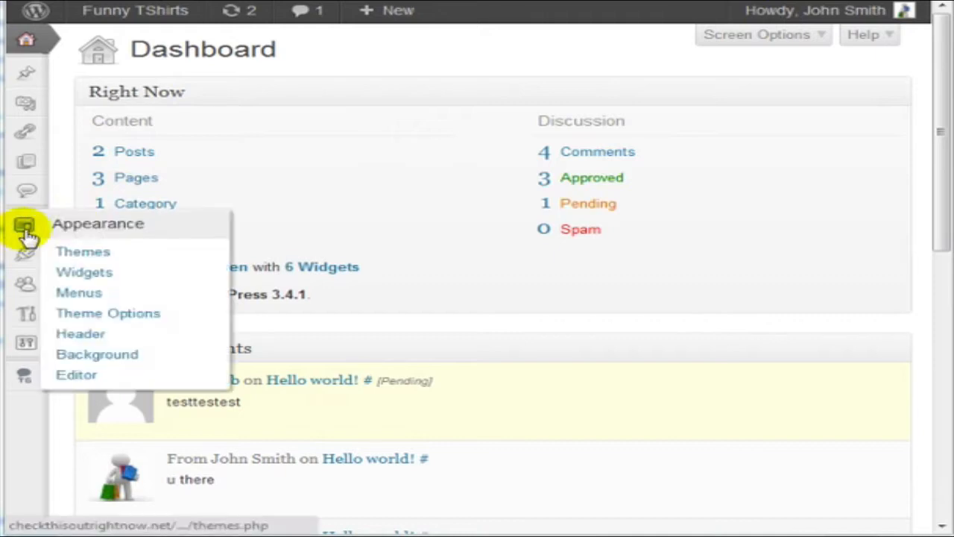
Step: Search the plugin directory for "bulletproof security" from the page for adding new plugins
{"action": "mouse_move", "coordinate": [26, 257]}
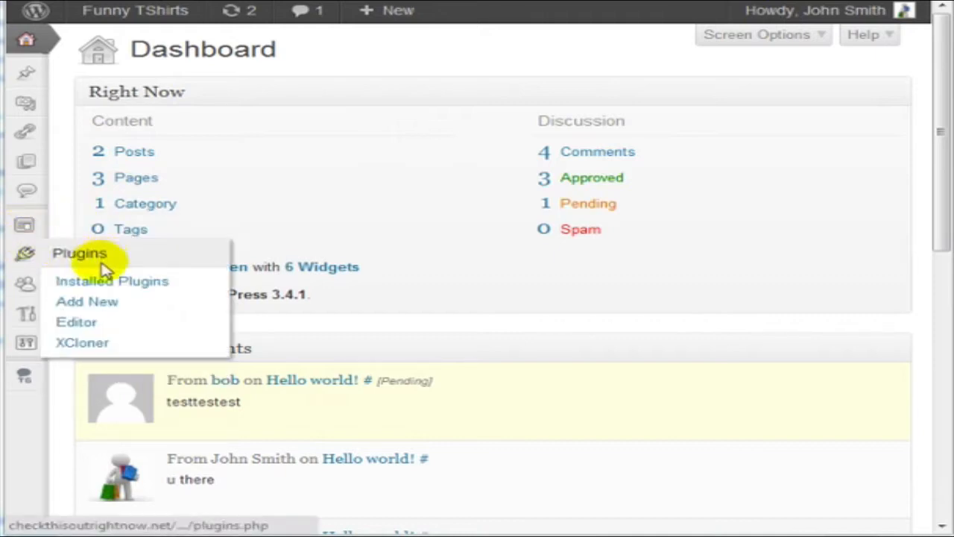
{"action": "left_click", "coordinate": [103, 305]}
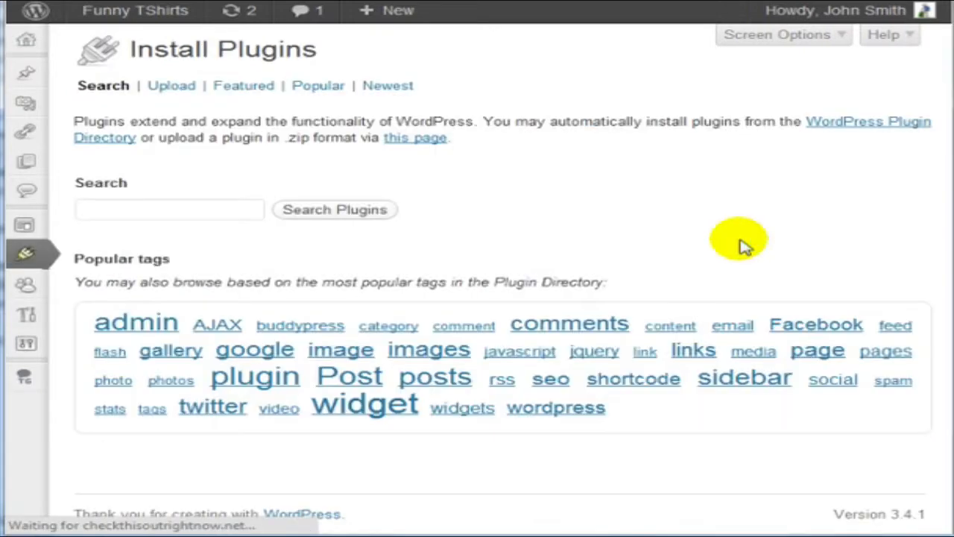
{"action": "left_click", "coordinate": [159, 209]}
{"action": "type", "text": "bulletproof security"}
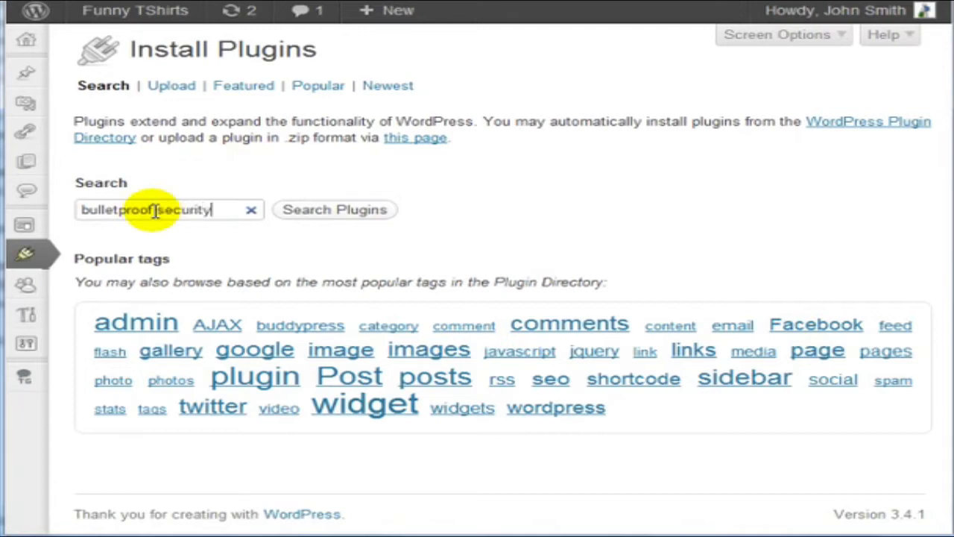
{"action": "left_click", "coordinate": [372, 218]}
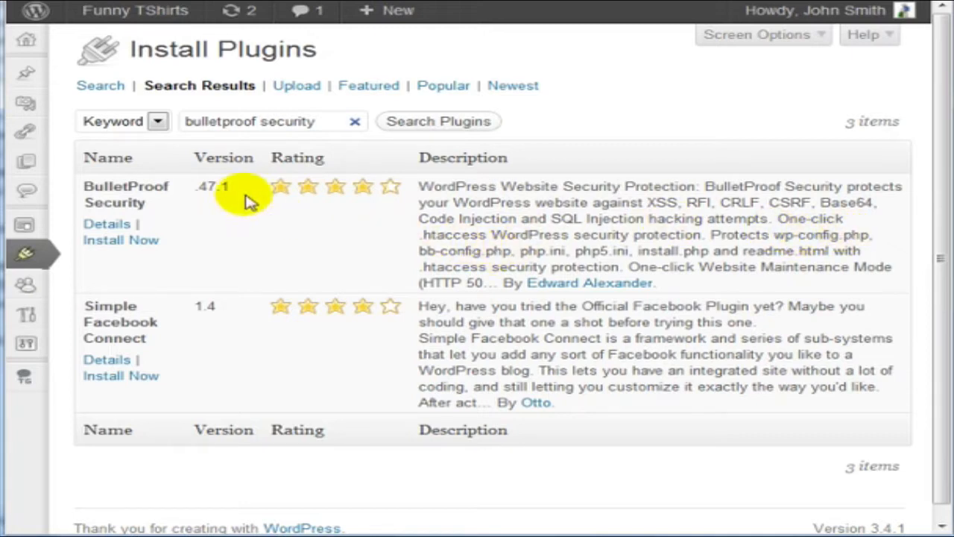
Step: Install the BulletProof Security plugin, supplying the FTP password for the FTP connection, and activate it
{"action": "left_click", "coordinate": [122, 239]}
{"action": "left_click", "coordinate": [494, 257]}
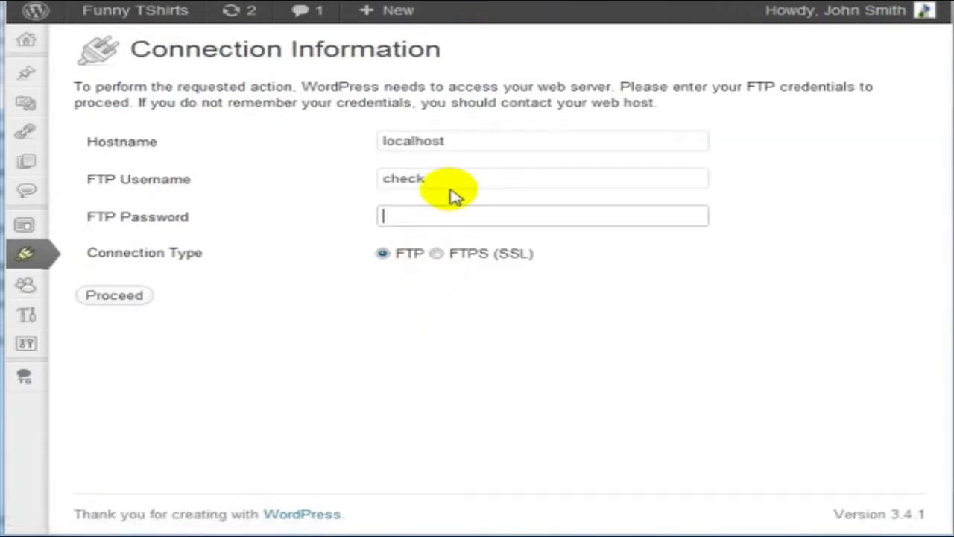
{"action": "key", "text": "ctrl+v"}
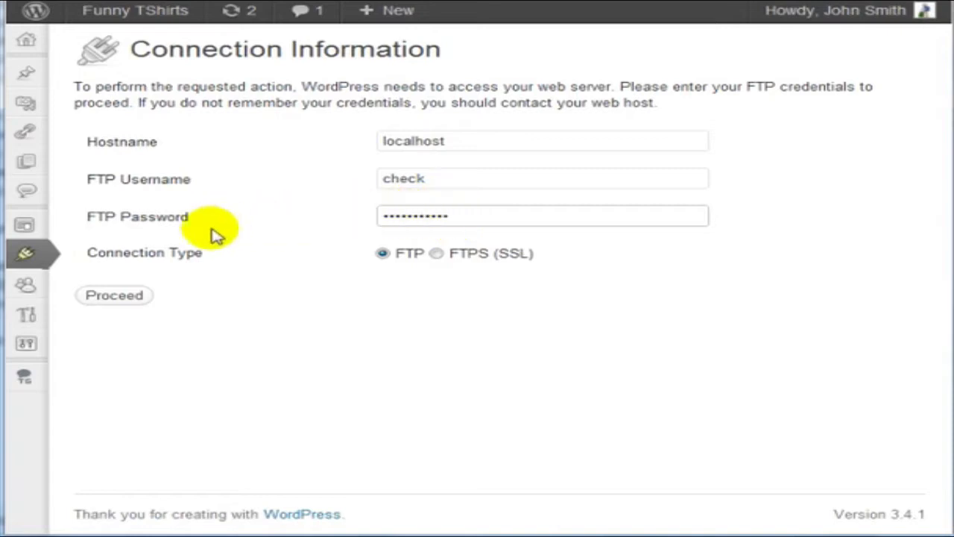
{"action": "left_click", "coordinate": [104, 299]}
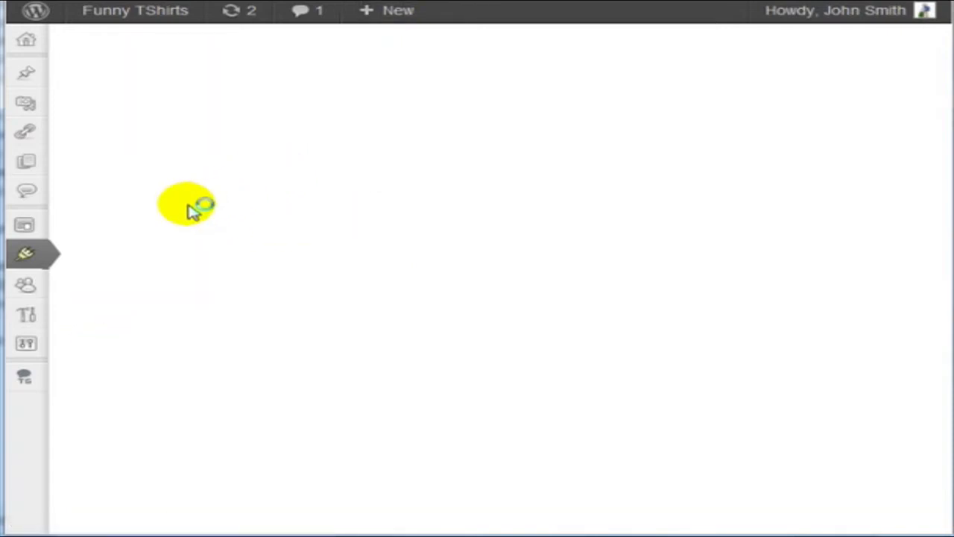
{"action": "left_click", "coordinate": [124, 199]}
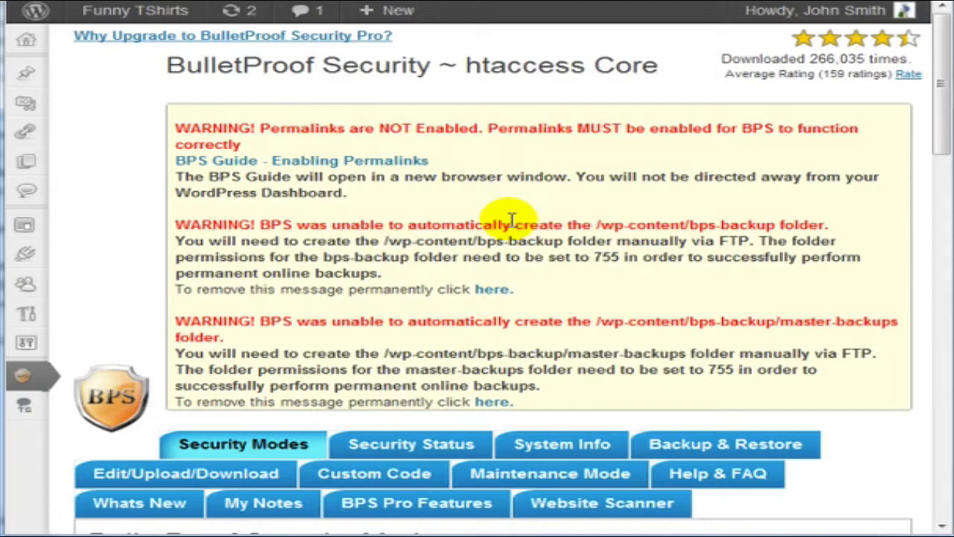
Step: Review the BulletProof Security warnings and copy the folder name bps-backup from the missing-folder warning
{"action": "scroll", "coordinate": [514, 238], "scroll_direction": "down", "scroll_amount": 3}
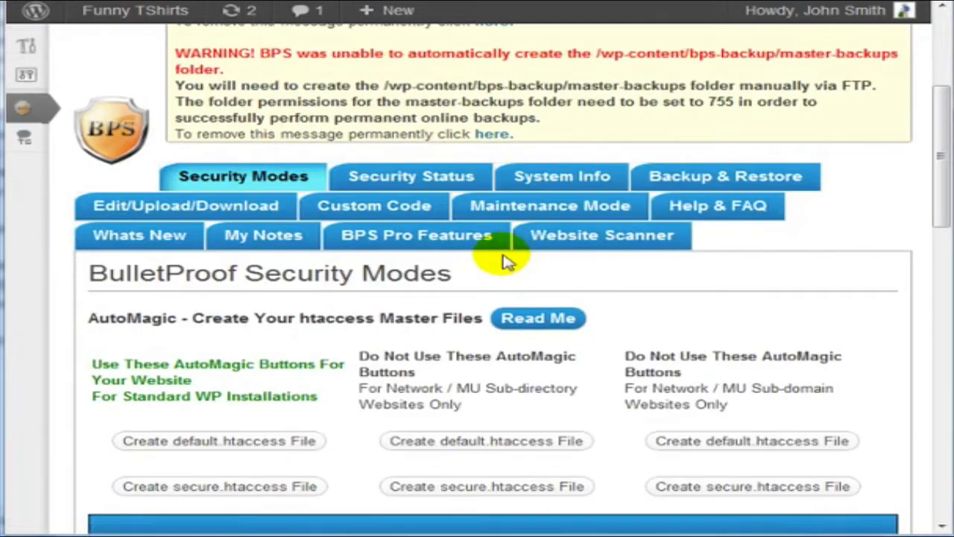
{"action": "scroll", "coordinate": [504, 261], "scroll_direction": "up", "scroll_amount": 3}
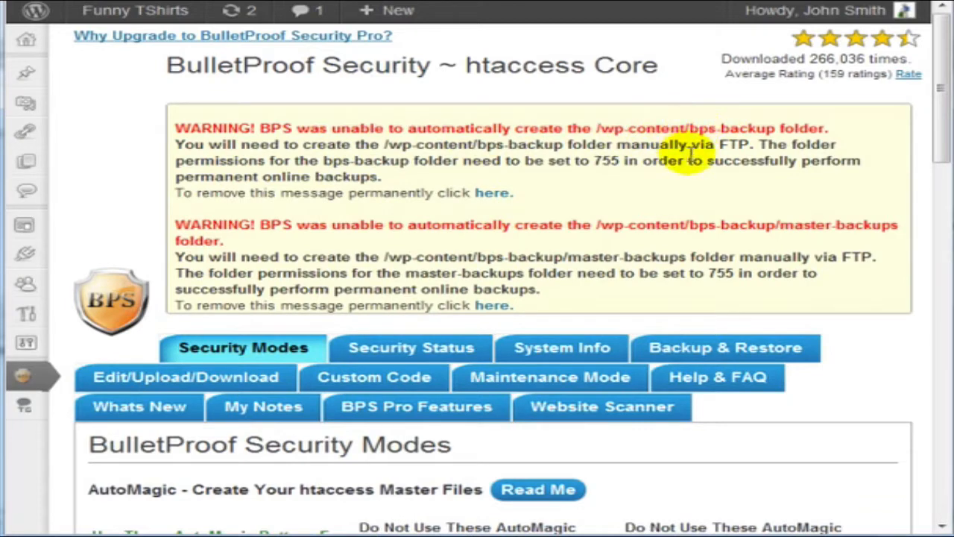
{"action": "left_click_drag", "start_coordinate": [690, 128], "coordinate": [762, 128]}
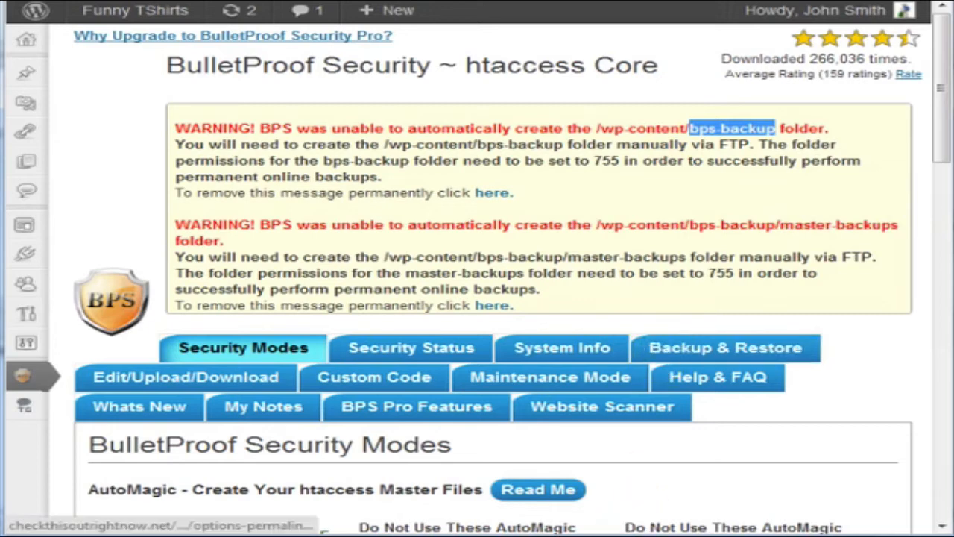
Step: Switch to the FTP client and open the remote folder /public_html/funnytees/wp-content
{"action": "mouse_move", "coordinate": [600, 536]}
{"action": "left_click", "coordinate": [620, 478]}
{"action": "left_click", "coordinate": [952, 1]}
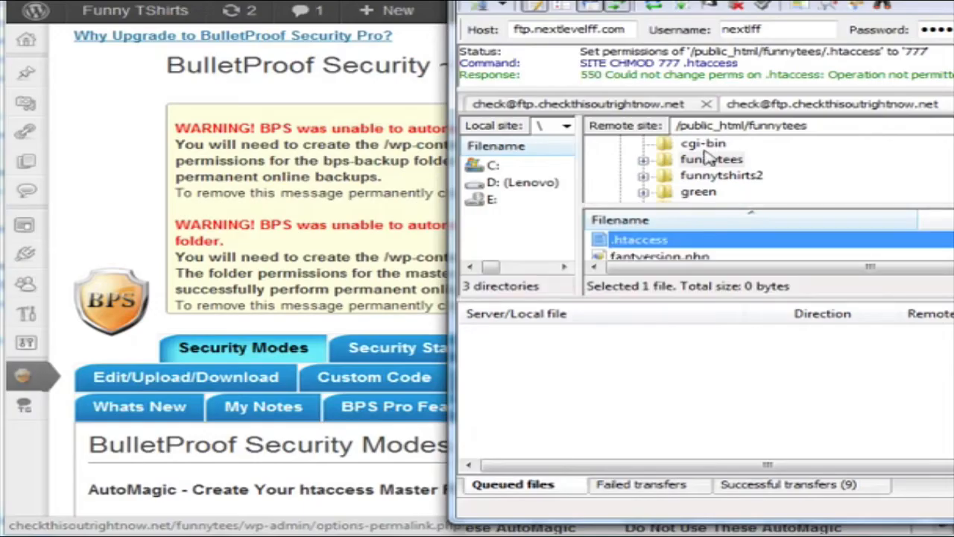
{"action": "left_click_drag", "start_coordinate": [857, 1], "coordinate": [451, 1]}
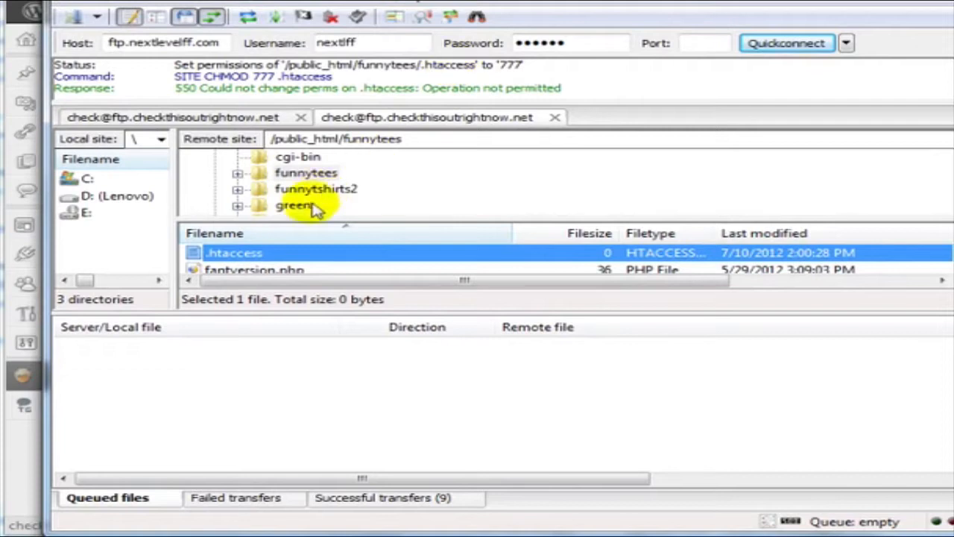
{"action": "left_click", "coordinate": [237, 173]}
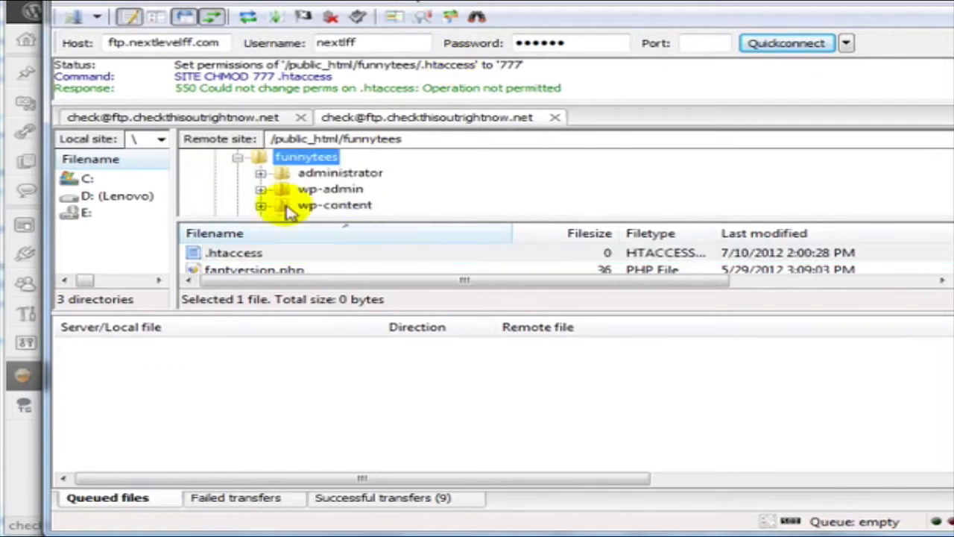
{"action": "left_click", "coordinate": [313, 205]}
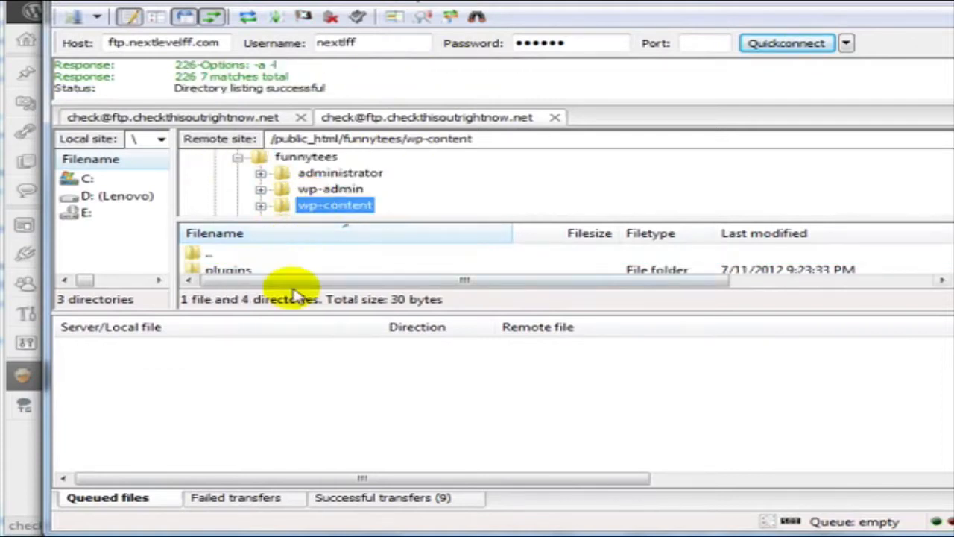
{"action": "left_click", "coordinate": [261, 205]}
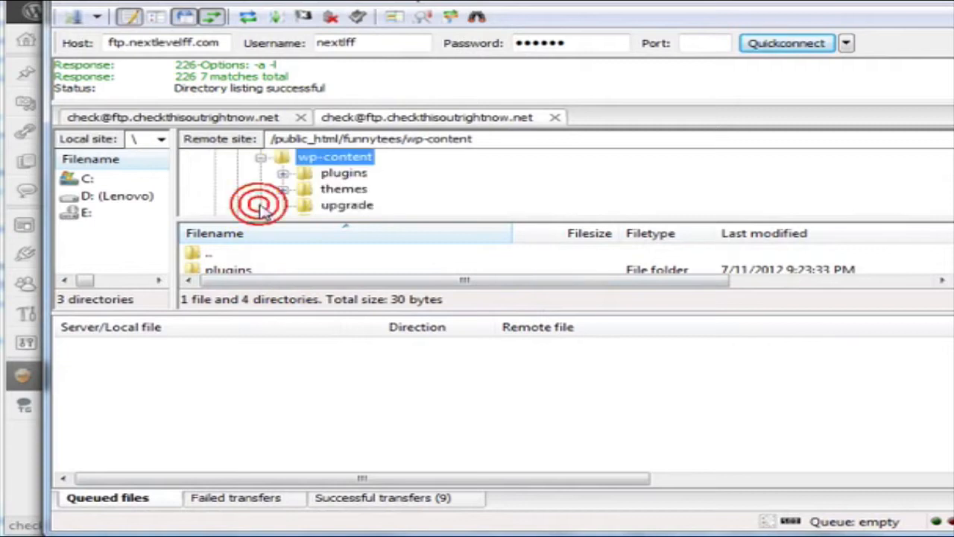
Step: Create a directory named bps-backup inside the remote wp-content folder
{"action": "left_click_drag", "start_coordinate": [351, 312], "coordinate": [362, 439]}
{"action": "right_click", "coordinate": [305, 379]}
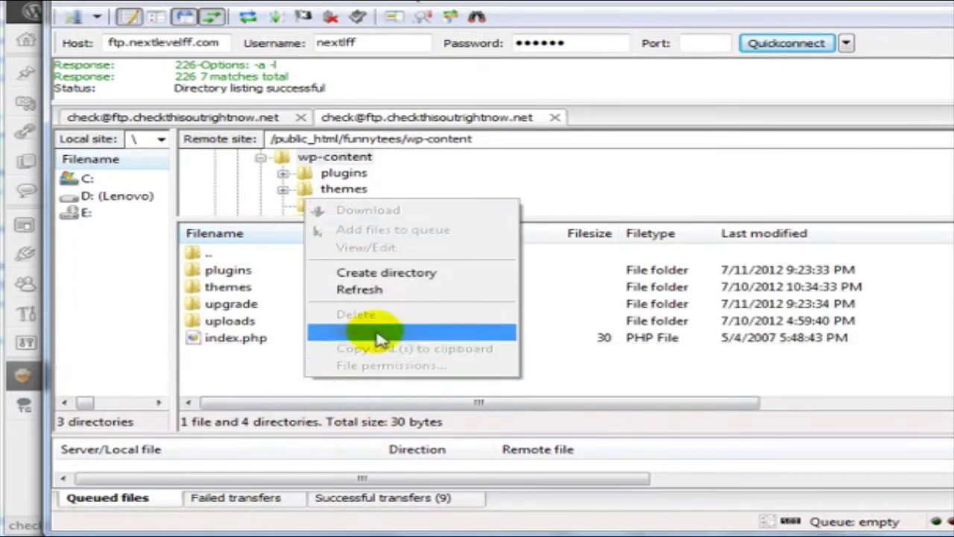
{"action": "left_click", "coordinate": [350, 272]}
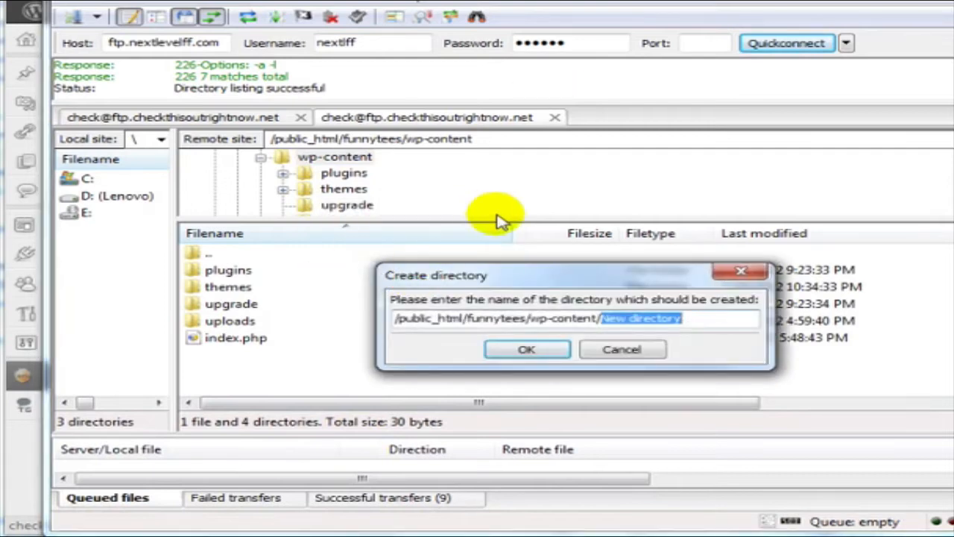
{"action": "type", "text": "bps-backup"}
{"action": "left_click", "coordinate": [529, 361]}
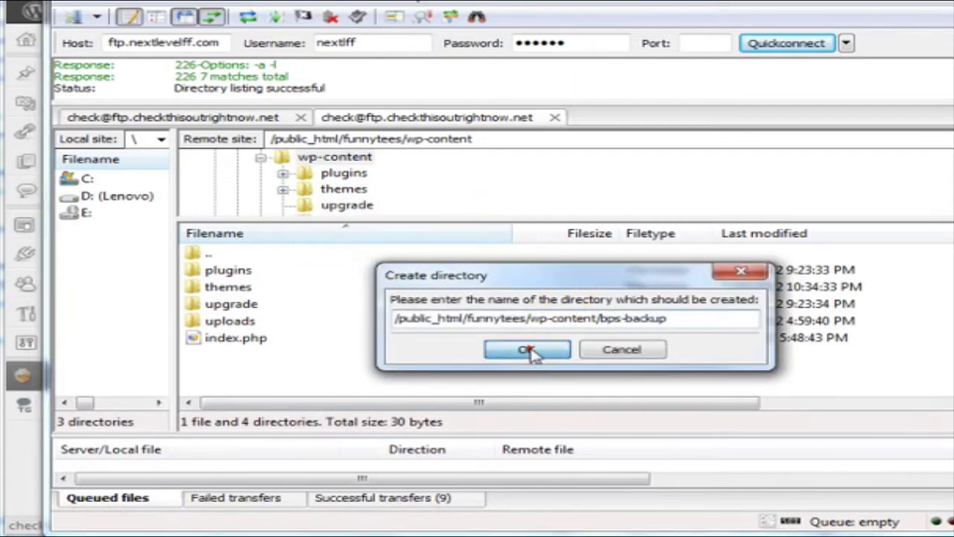
Step: Open the bps-backup folder on the server and copy the name master-backups from the second warning in the browser
{"action": "left_click", "coordinate": [368, 273]}
{"action": "double_click", "coordinate": [370, 274]}
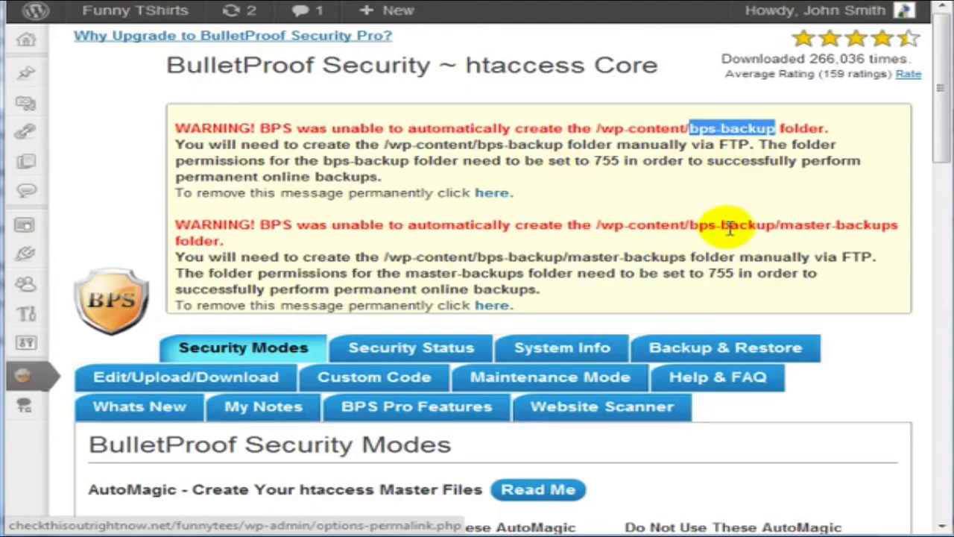
{"action": "left_click_drag", "start_coordinate": [780, 226], "coordinate": [901, 217]}
{"action": "key", "text": "ctrl+c"}
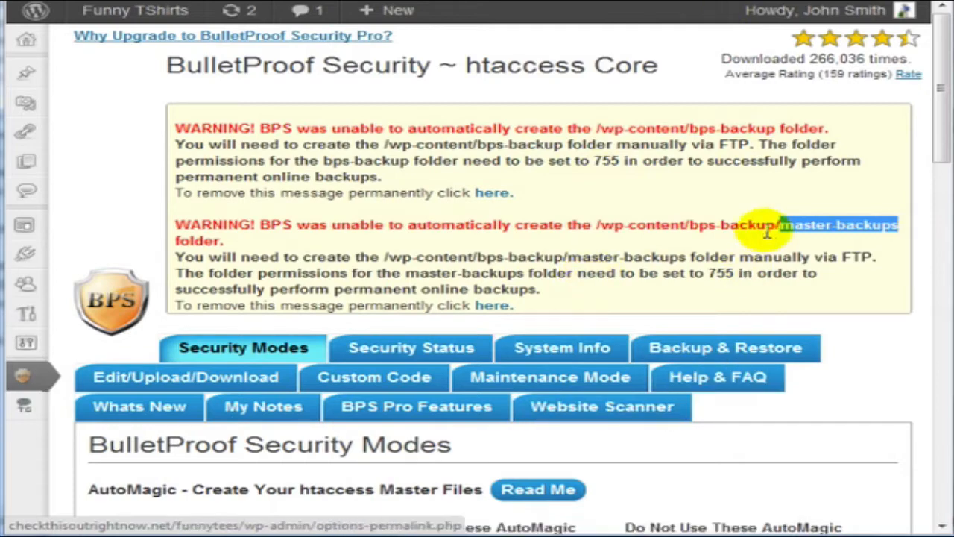
Step: Back in the FTP client, create a directory named master-backups inside bps-backup
{"action": "key", "text": "alt+Tab"}
{"action": "right_click", "coordinate": [347, 289]}
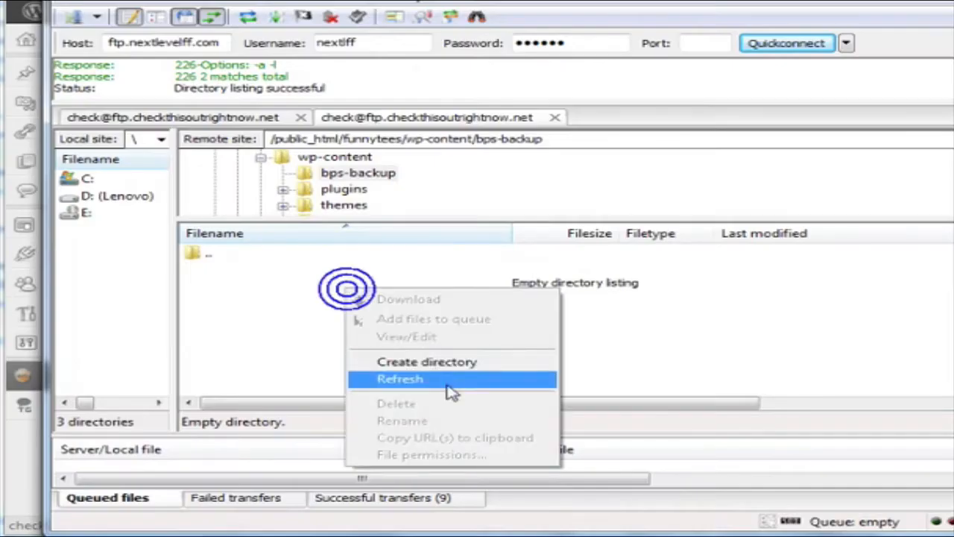
{"action": "left_click", "coordinate": [459, 363]}
{"action": "key", "text": "ctrl+v"}
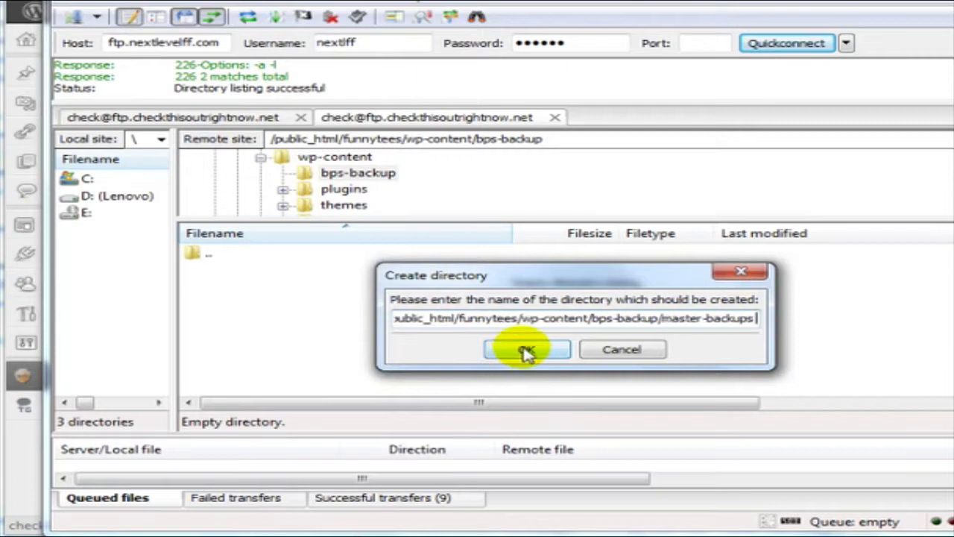
{"action": "left_click", "coordinate": [527, 351]}
Step: Return to wp-content and apply permissions 755 to bps-backup, recursing into subdirectories for all files and directories
{"action": "left_click", "coordinate": [307, 255]}
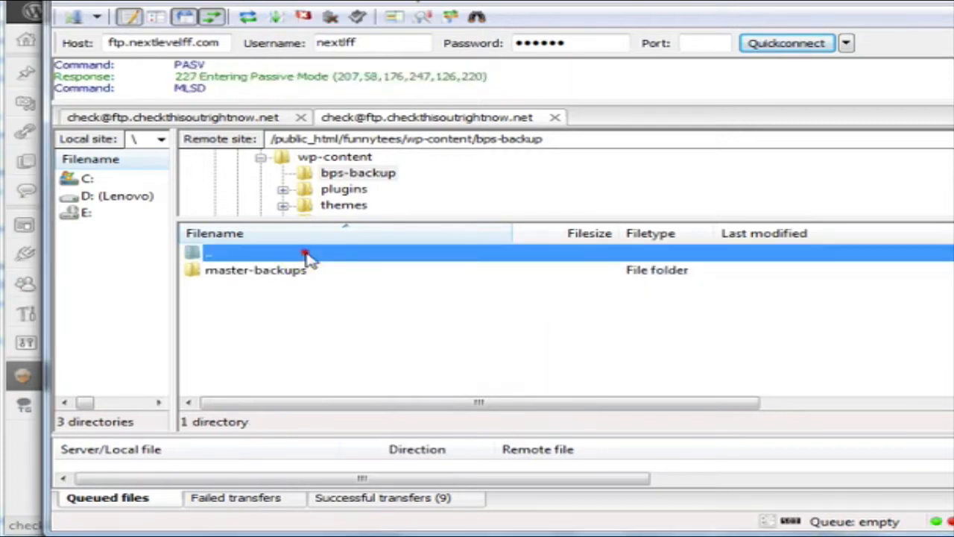
{"action": "left_click", "coordinate": [281, 273]}
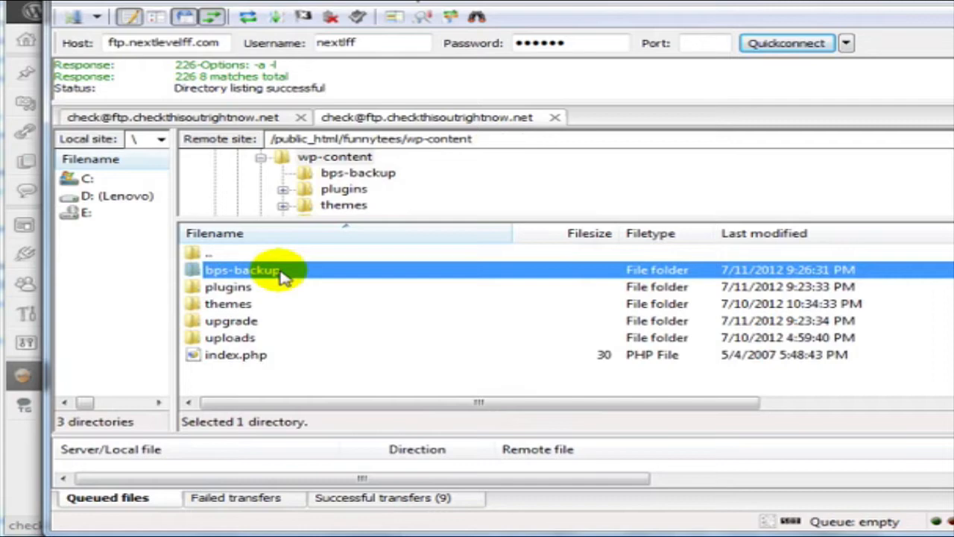
{"action": "right_click", "coordinate": [283, 275]}
{"action": "left_click", "coordinate": [349, 453]}
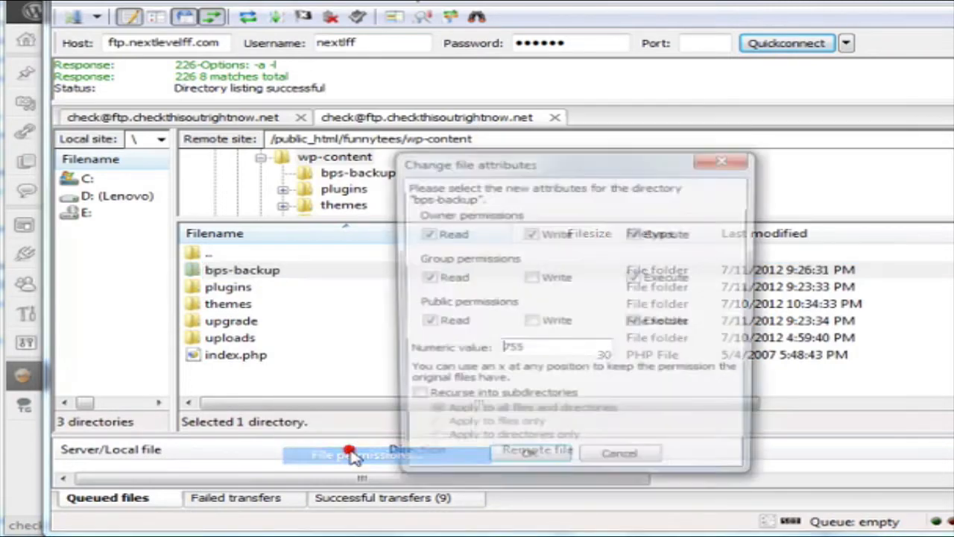
{"action": "double_click", "coordinate": [553, 351]}
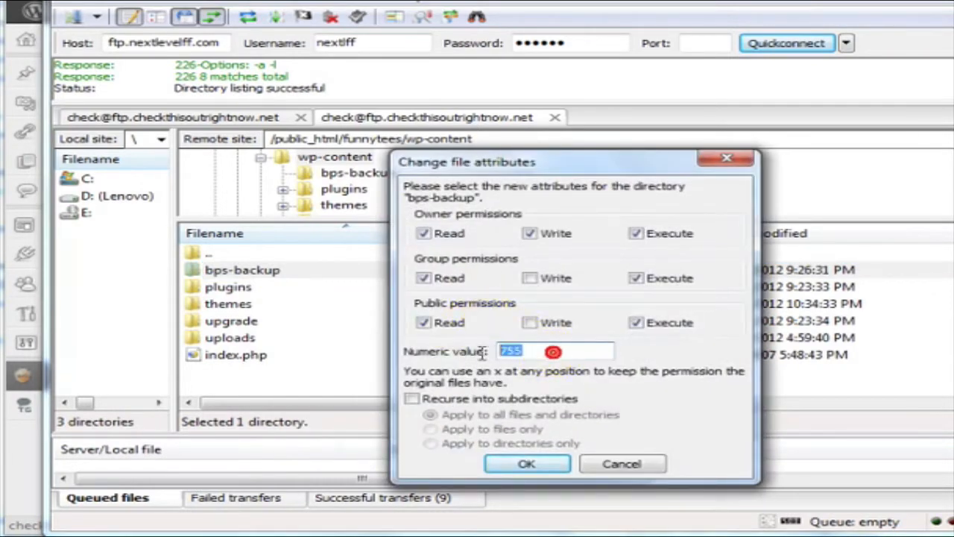
{"action": "left_click_drag", "start_coordinate": [568, 166], "coordinate": [467, 72]}
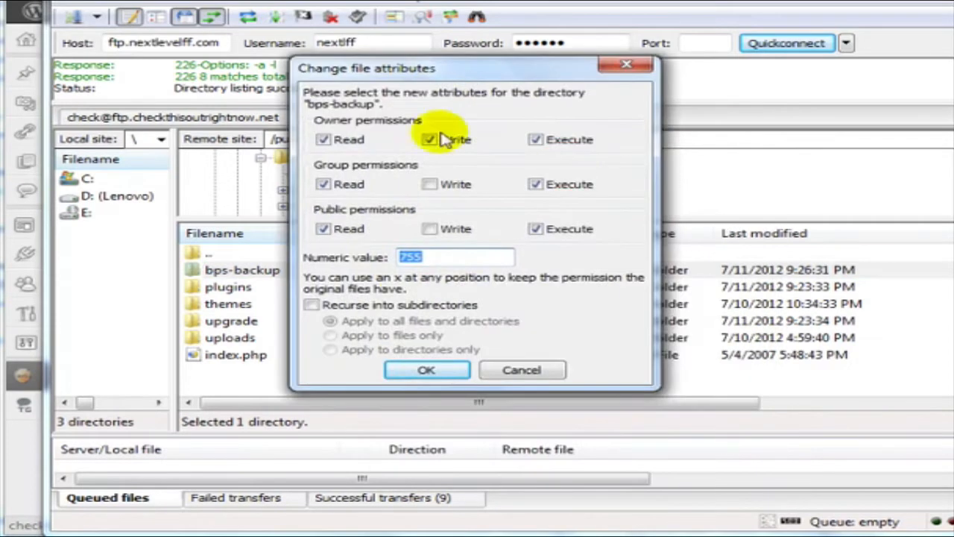
{"action": "left_click", "coordinate": [408, 307]}
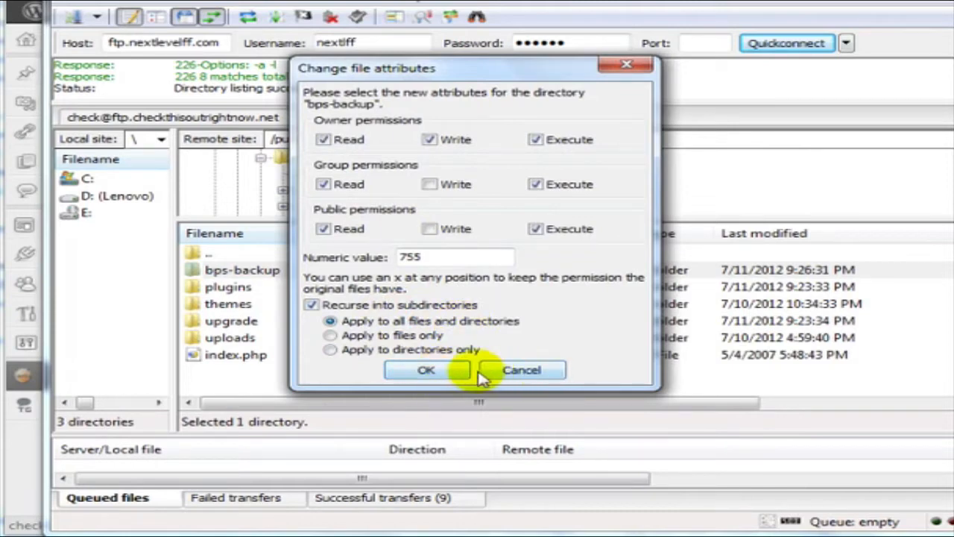
{"action": "left_click", "coordinate": [450, 371]}
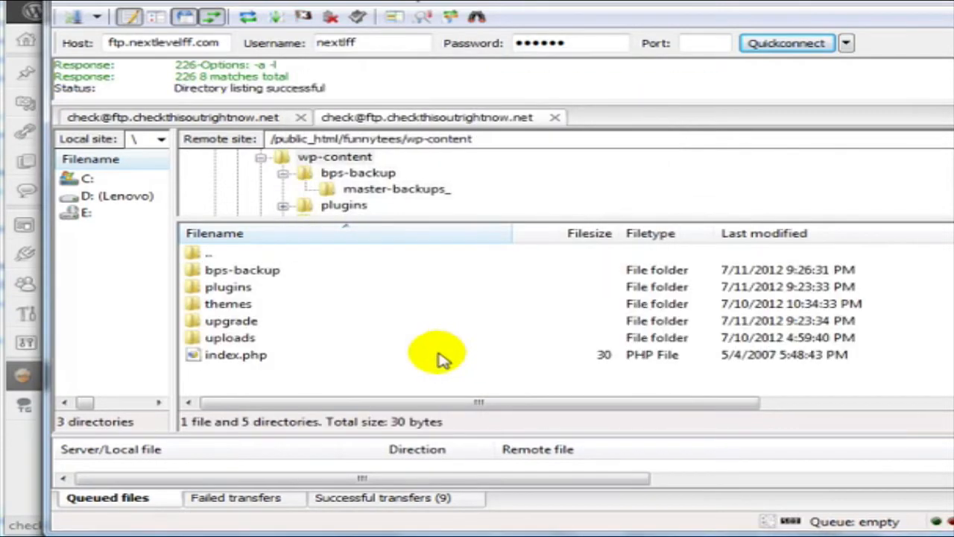
Step: Switch back to the browser, reload the BulletProof Security page and examine the AutoMagic and Activate Security Modes sections
{"action": "left_click", "coordinate": [339, 272]}
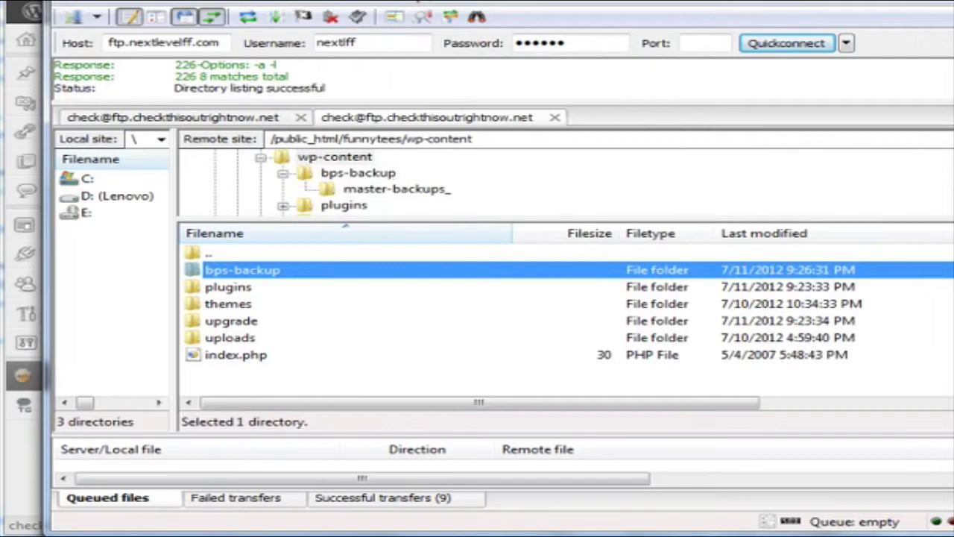
{"action": "key", "text": "alt+Tab"}
{"action": "key", "text": "F5"}
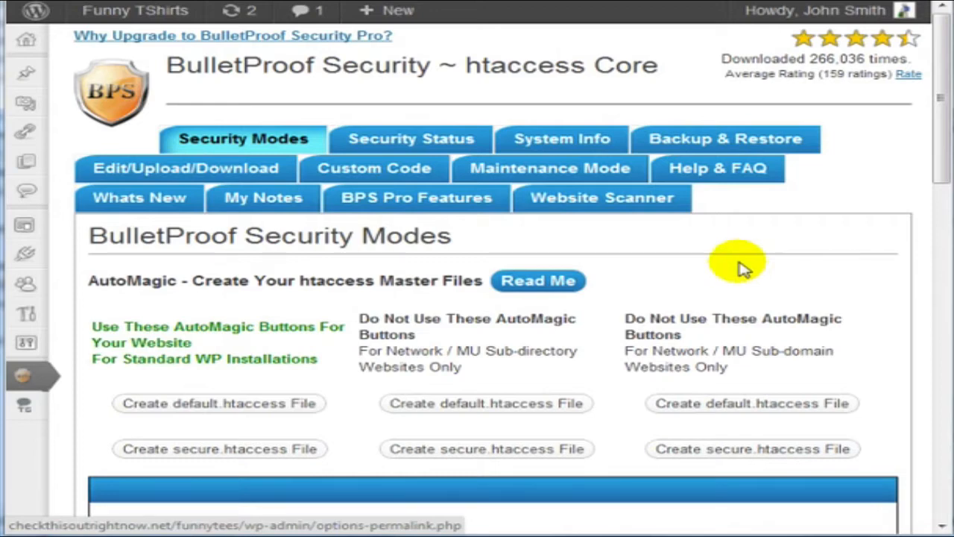
{"action": "scroll", "coordinate": [290, 136], "scroll_direction": "down", "scroll_amount": 3}
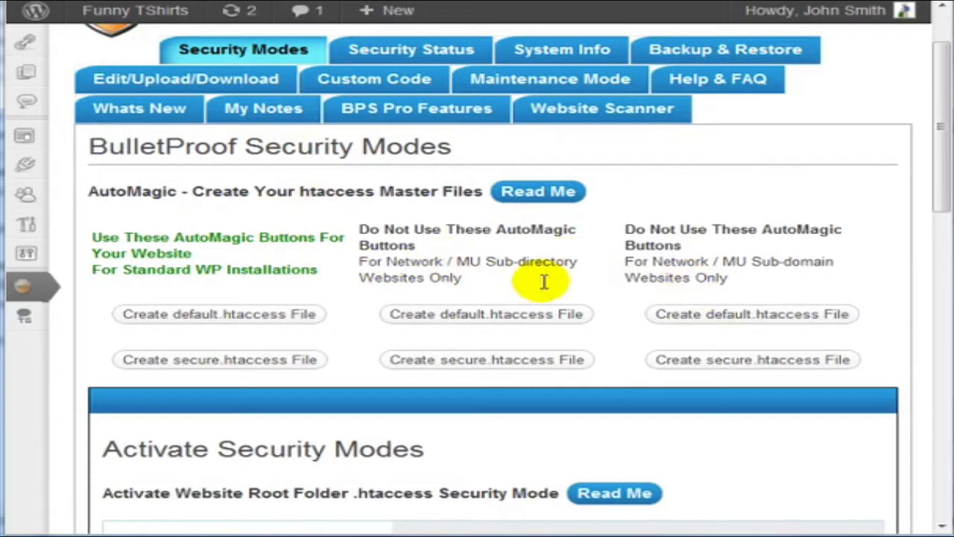
{"action": "scroll", "coordinate": [398, 239], "scroll_direction": "down", "scroll_amount": 6}
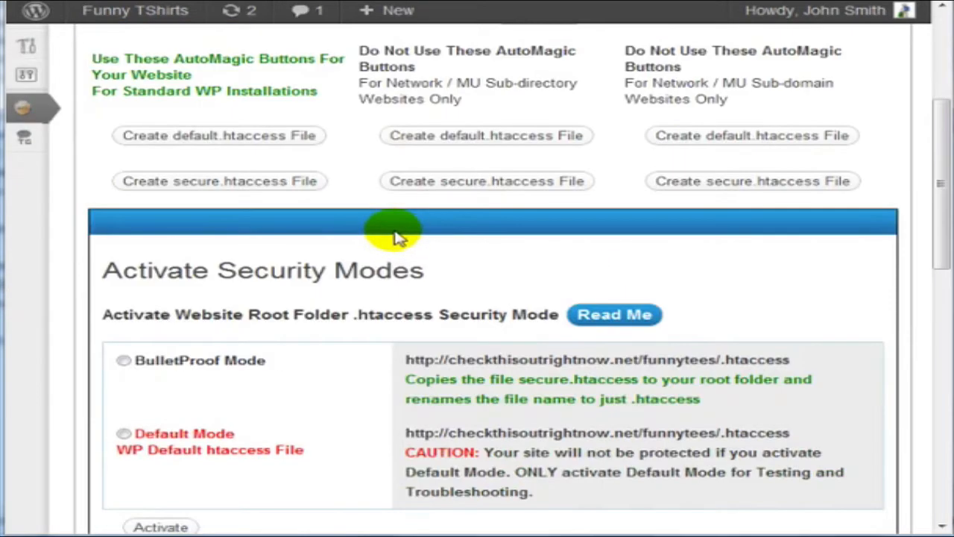
{"action": "scroll", "coordinate": [395, 234], "scroll_direction": "down", "scroll_amount": 6}
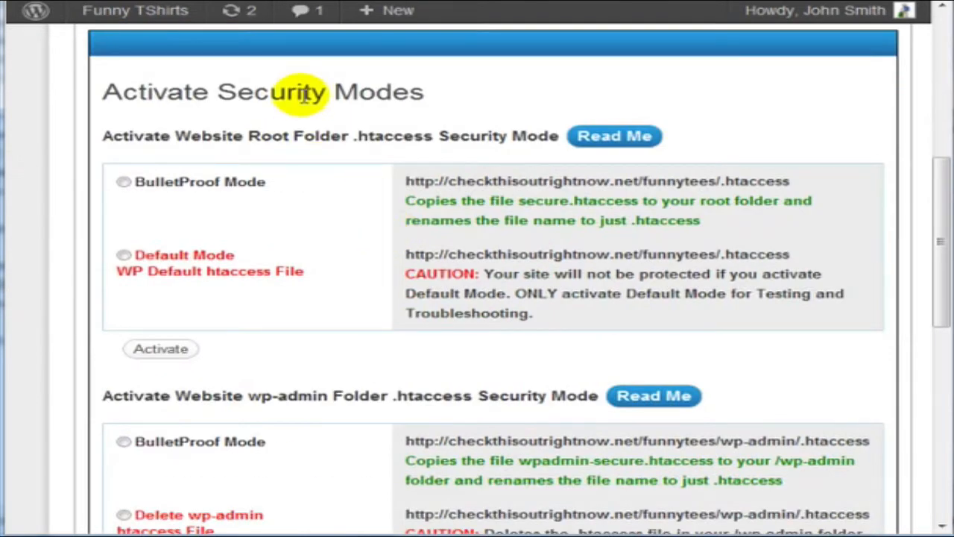
Step: Activate BulletProof Mode for the website root folder and accept overwriting the existing root .htaccess file
{"action": "left_click", "coordinate": [124, 181]}
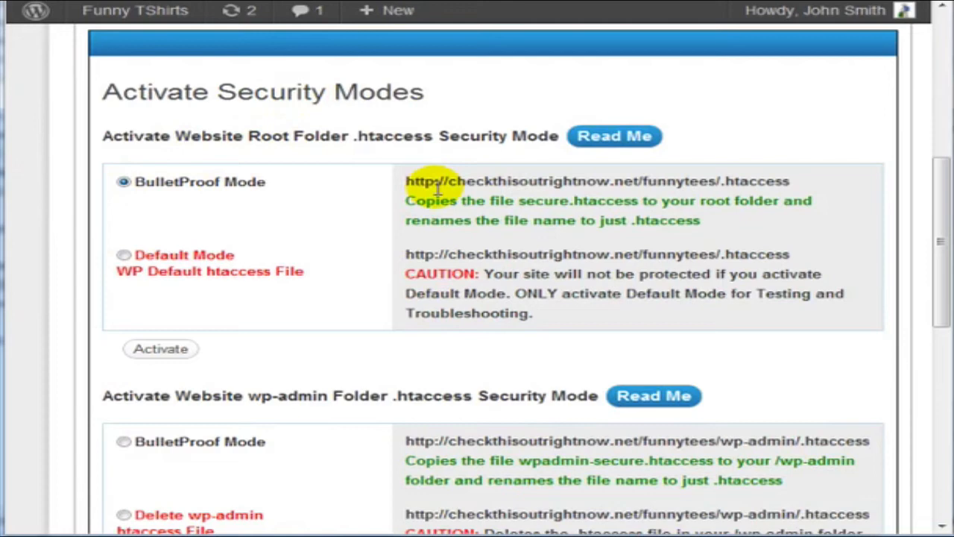
{"action": "left_click", "coordinate": [163, 349]}
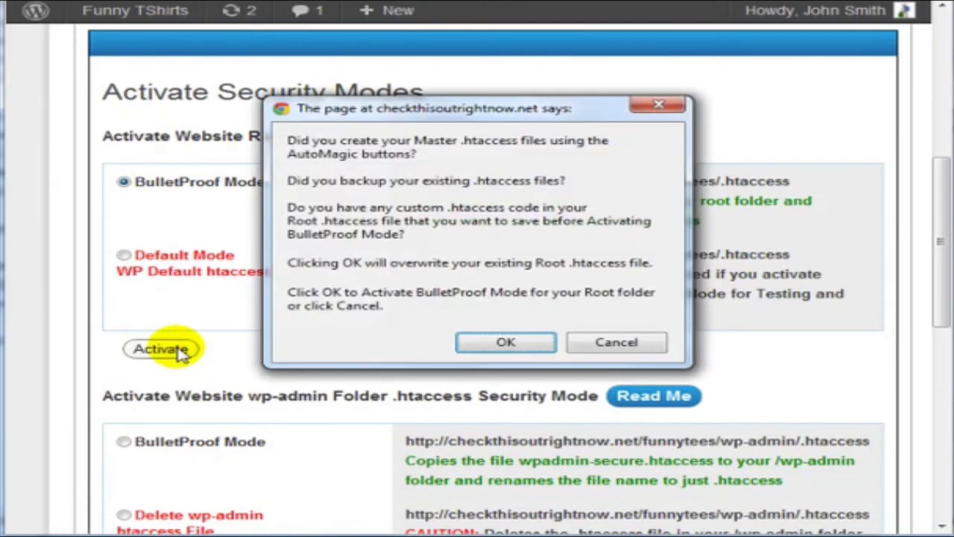
{"action": "left_click", "coordinate": [534, 347]}
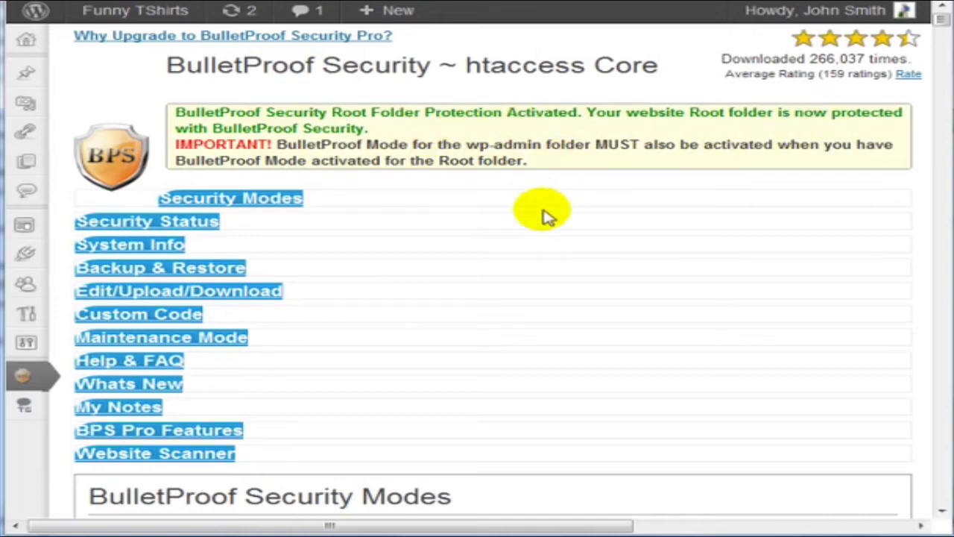
Step: Find the folder named in the wp-admin security section, switch to the FTP client and set the wp-admin folder's permissions to 777
{"action": "scroll", "coordinate": [543, 215], "scroll_direction": "down", "scroll_amount": 6}
{"action": "scroll", "coordinate": [515, 218], "scroll_direction": "down", "scroll_amount": 10}
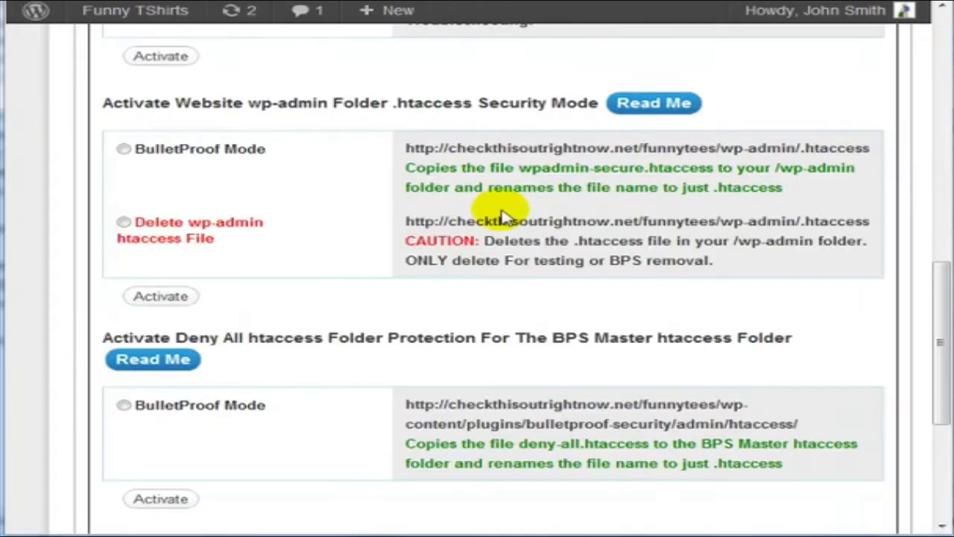
{"action": "scroll", "coordinate": [503, 216], "scroll_direction": "up", "scroll_amount": 4}
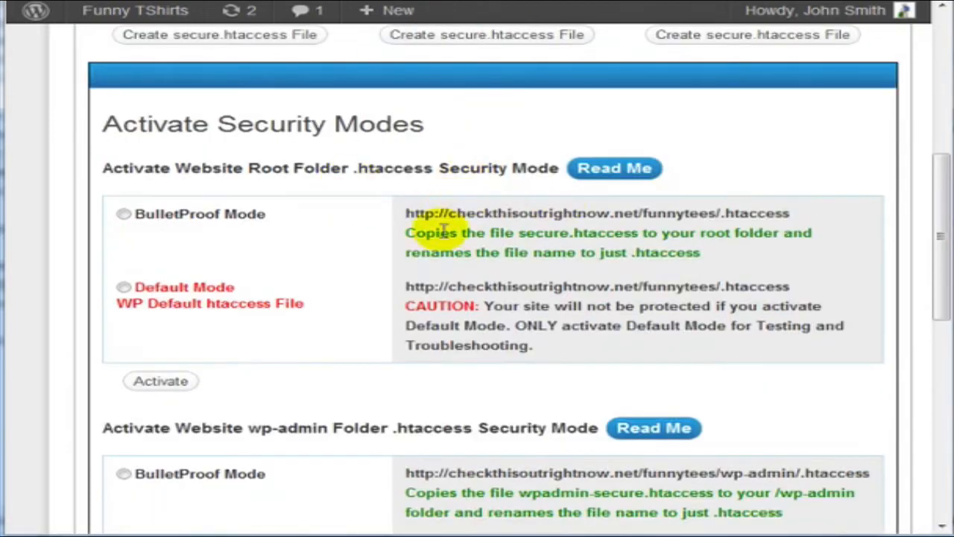
{"action": "scroll", "coordinate": [349, 244], "scroll_direction": "down", "scroll_amount": 3}
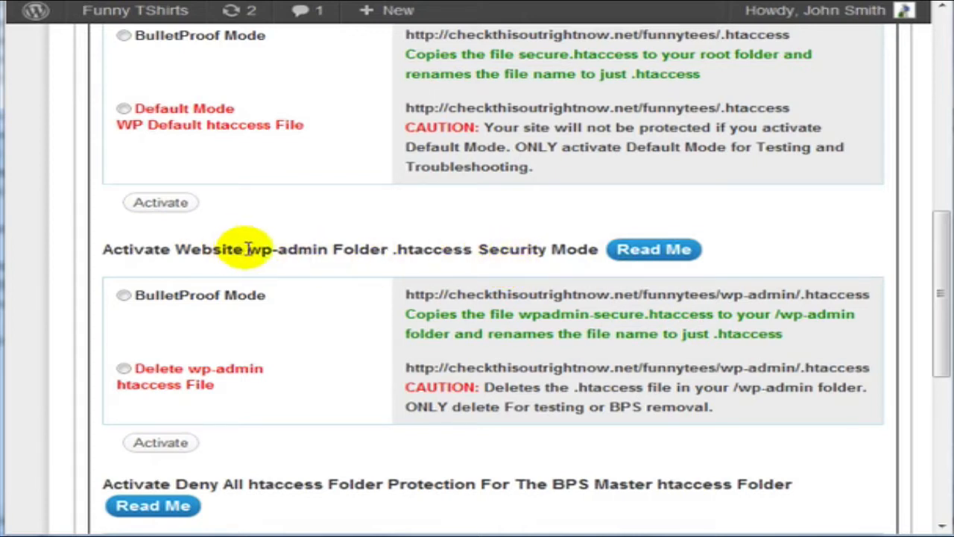
{"action": "left_click_drag", "start_coordinate": [249, 249], "coordinate": [329, 249]}
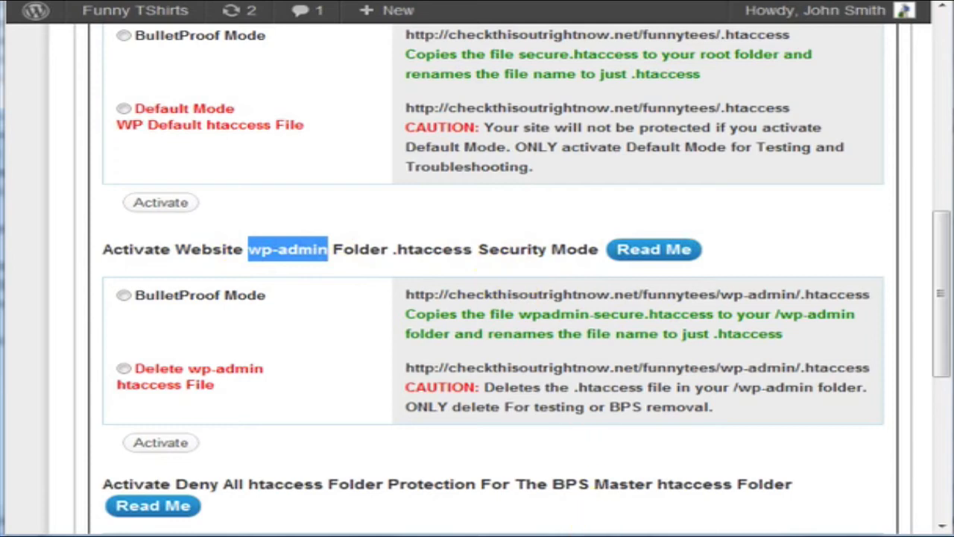
{"action": "left_click", "coordinate": [597, 535]}
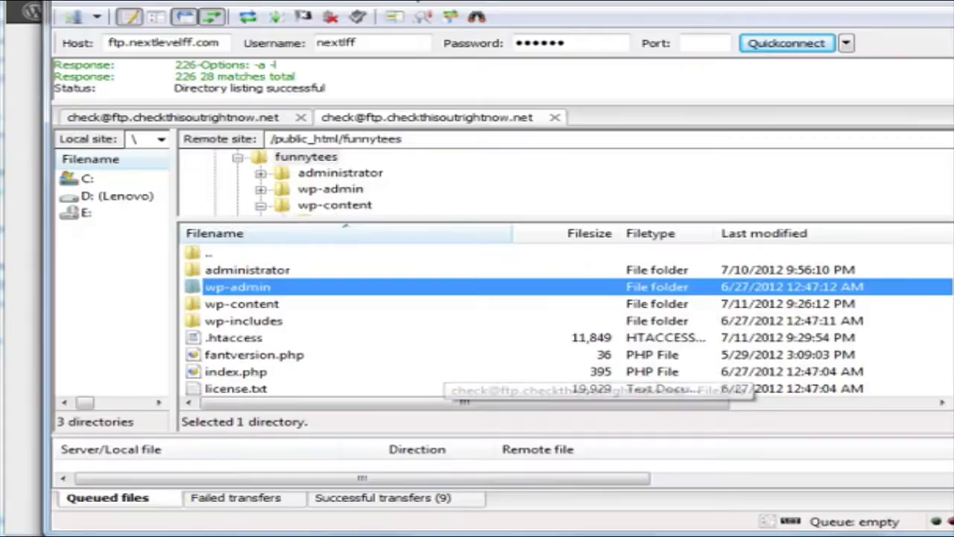
{"action": "right_click", "coordinate": [280, 291]}
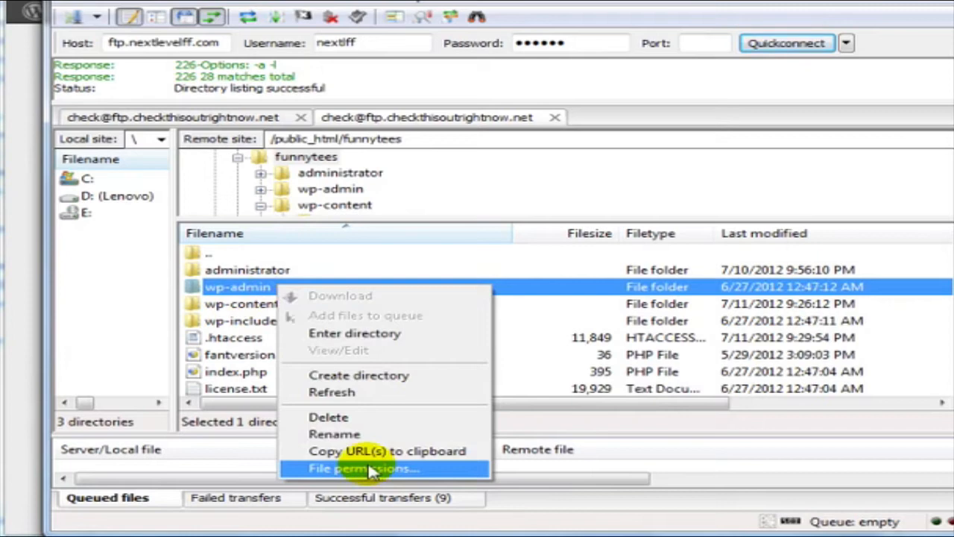
{"action": "left_click", "coordinate": [371, 468]}
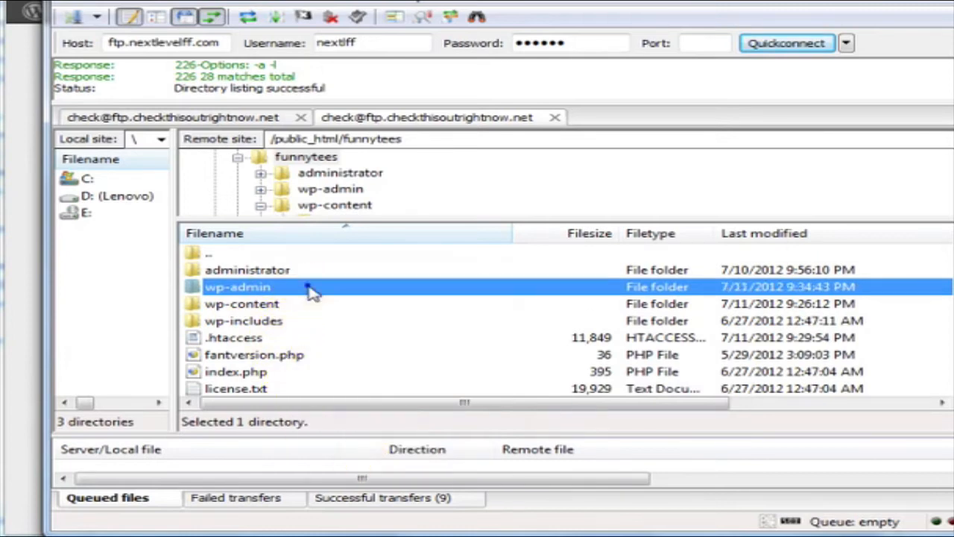
{"action": "right_click", "coordinate": [309, 286]}
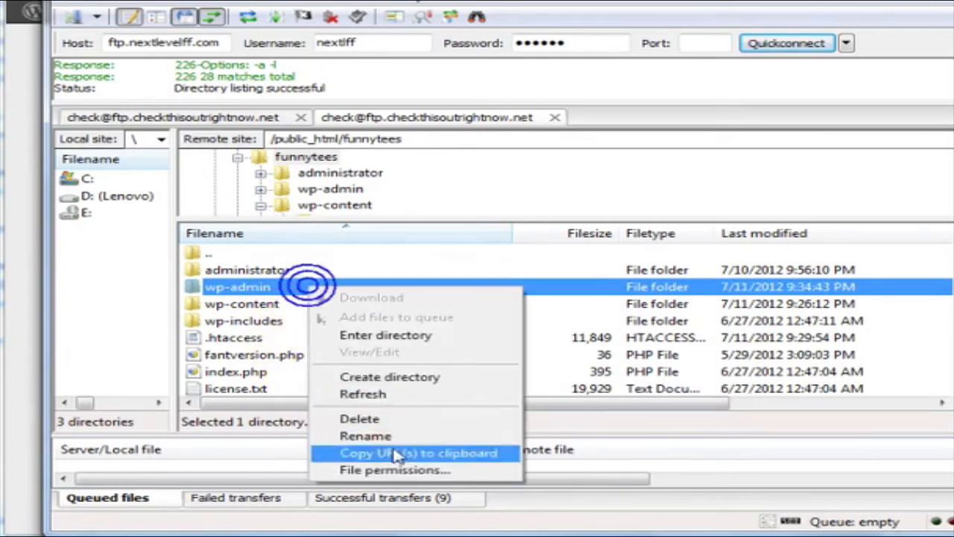
{"action": "left_click", "coordinate": [384, 471]}
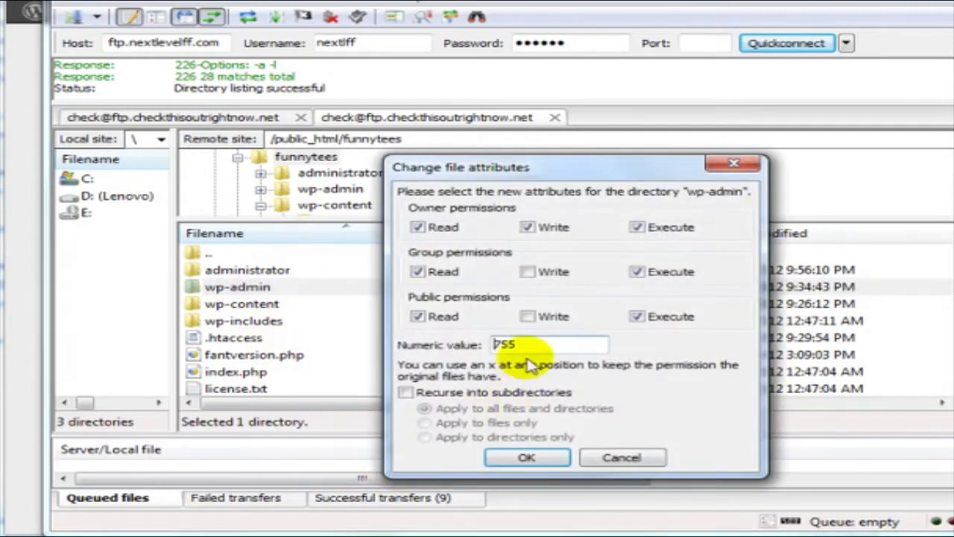
{"action": "left_click", "coordinate": [565, 343]}
{"action": "key", "text": "BackSpace"}
{"action": "key", "text": "BackSpace"}
{"action": "type", "text": "777"}
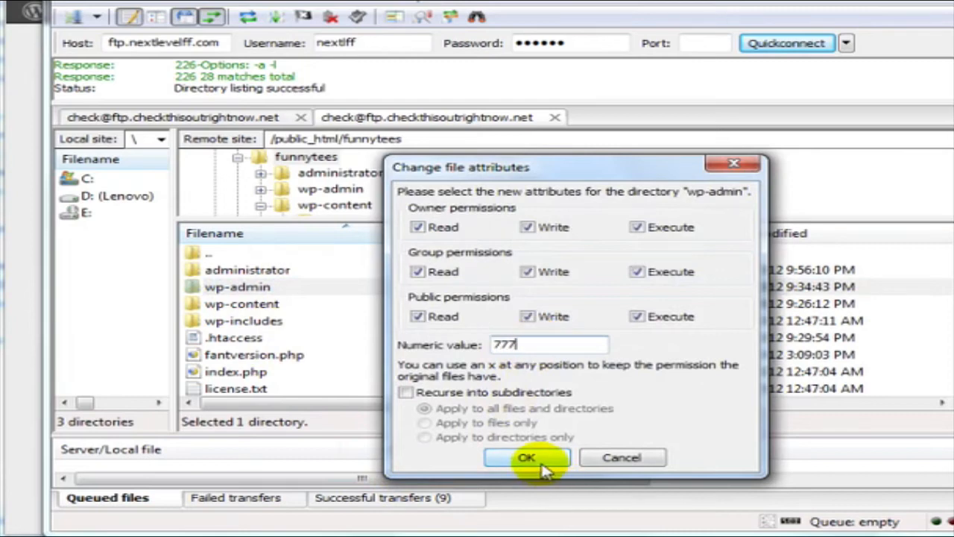
{"action": "left_click", "coordinate": [548, 457]}
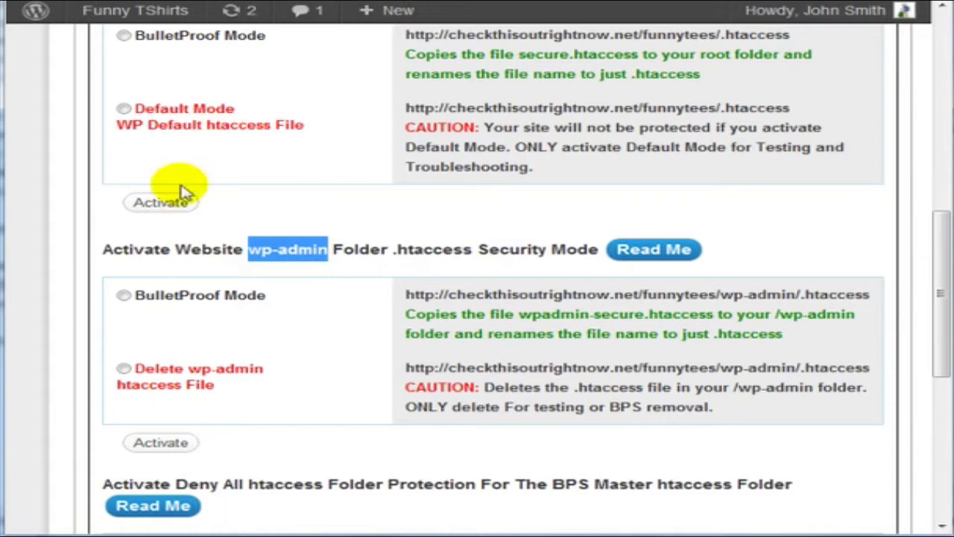
Step: Back in the browser, activate BulletProof Mode for the website wp-admin folder
{"action": "scroll", "coordinate": [142, 249], "scroll_direction": "up", "scroll_amount": 2}
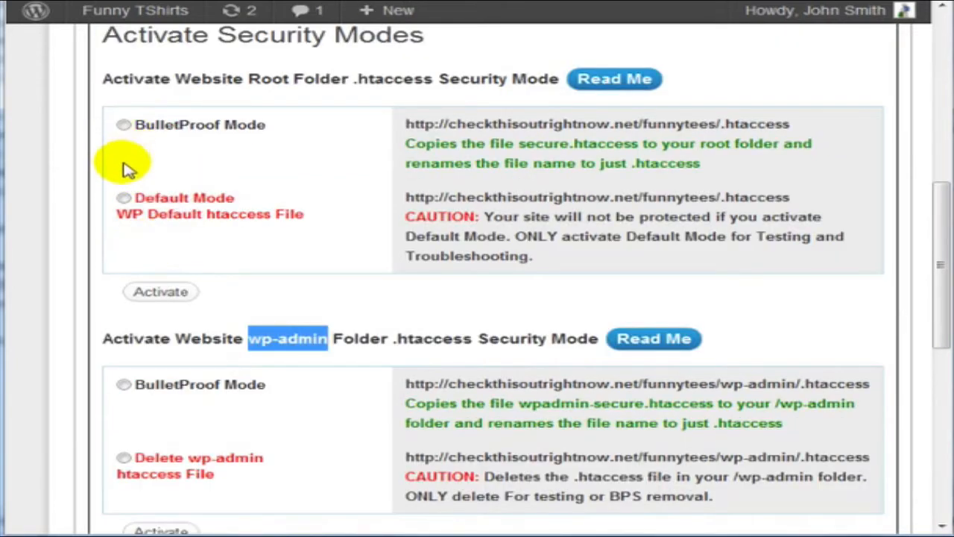
{"action": "scroll", "coordinate": [127, 176], "scroll_direction": "up", "scroll_amount": 2}
{"action": "scroll", "coordinate": [125, 179], "scroll_direction": "down", "scroll_amount": 4}
{"action": "left_click", "coordinate": [123, 206]}
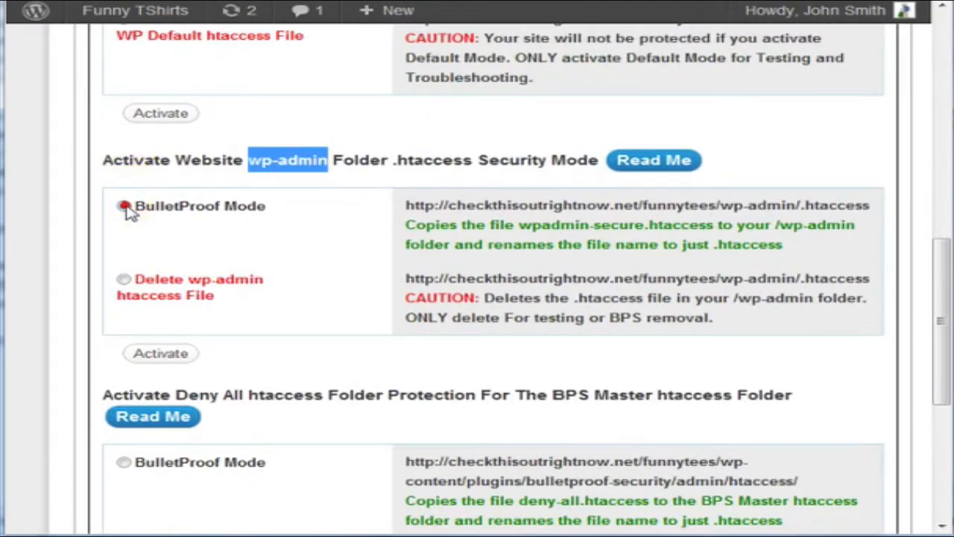
{"action": "left_click", "coordinate": [178, 357]}
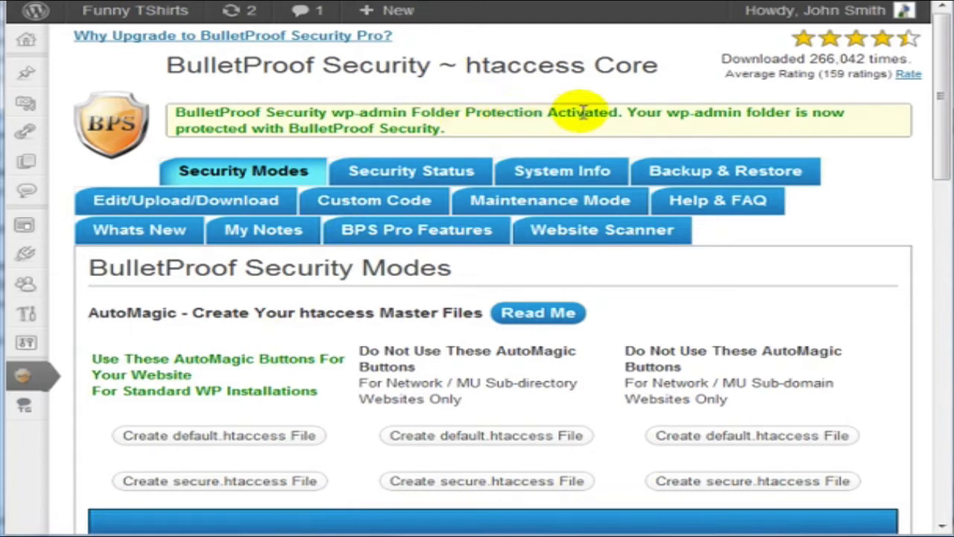
Step: Check the remaining Deny All sections, then in the FTP client set the wp-admin folder's permissions to 755
{"action": "scroll", "coordinate": [537, 298], "scroll_direction": "down", "scroll_amount": 10}
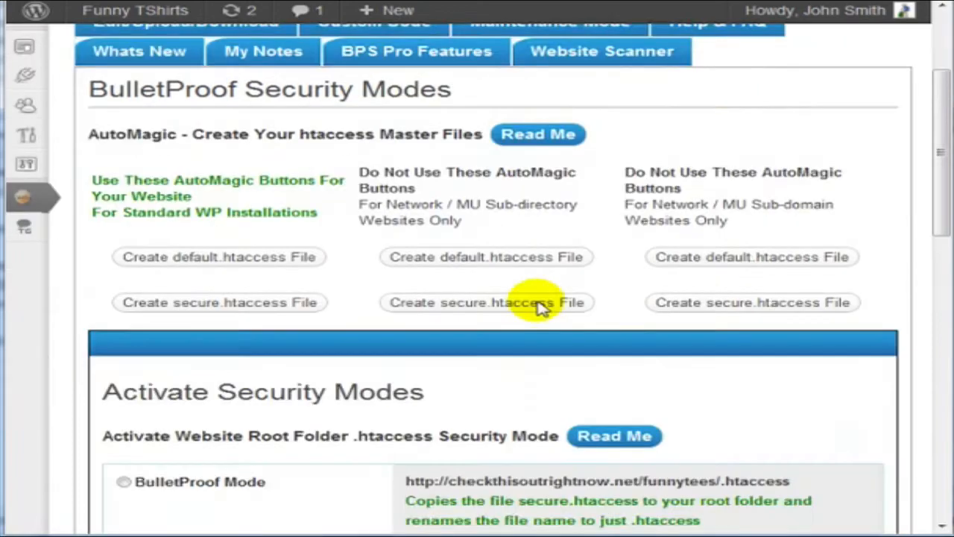
{"action": "scroll", "coordinate": [496, 297], "scroll_direction": "down", "scroll_amount": 1}
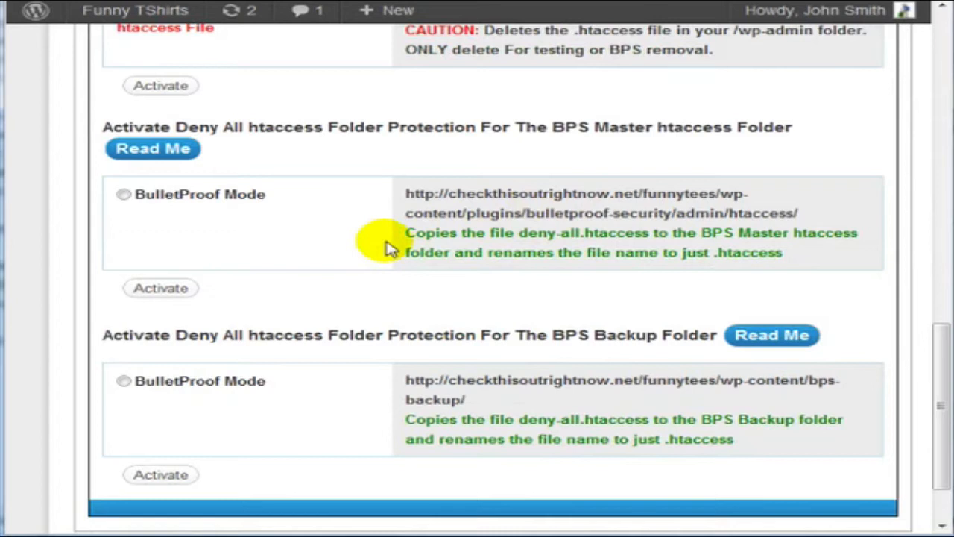
{"action": "left_click_drag", "start_coordinate": [476, 214], "coordinate": [458, 214]}
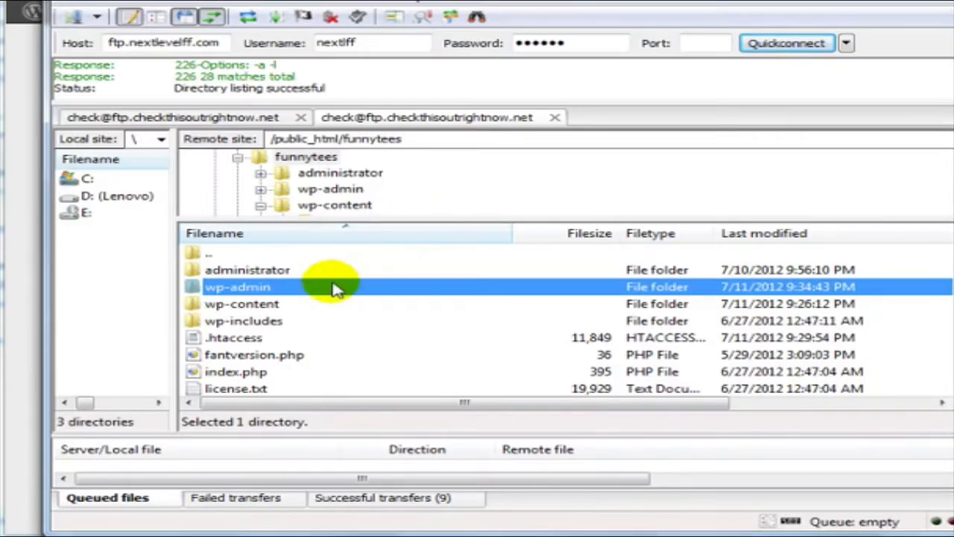
{"action": "right_click", "coordinate": [336, 289]}
{"action": "left_click", "coordinate": [343, 465]}
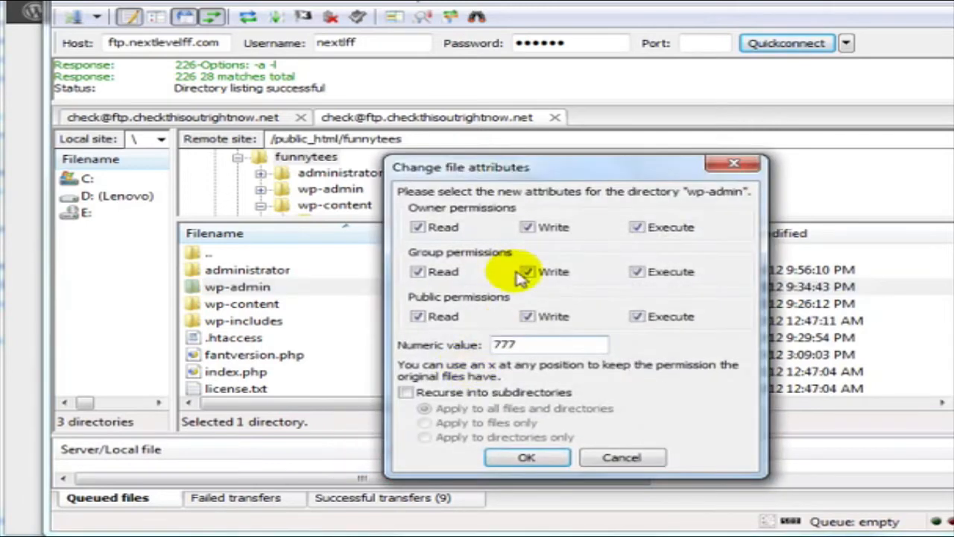
{"action": "left_click_drag", "start_coordinate": [526, 345], "coordinate": [468, 351]}
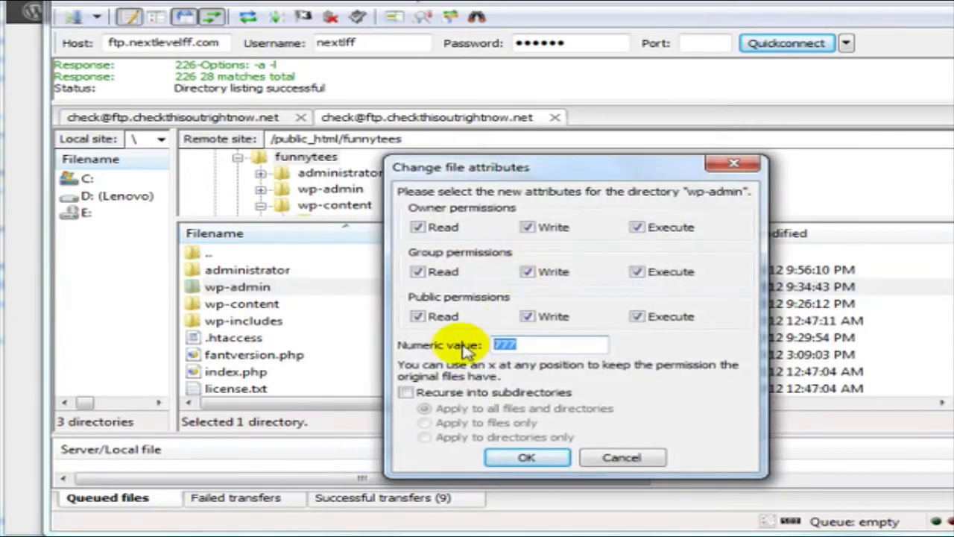
{"action": "type", "text": "755"}
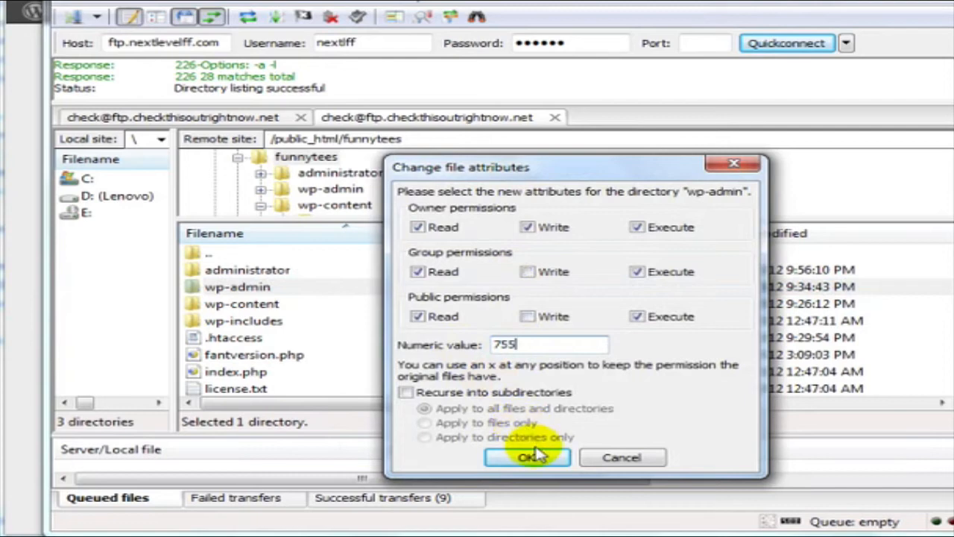
{"action": "left_click", "coordinate": [528, 456]}
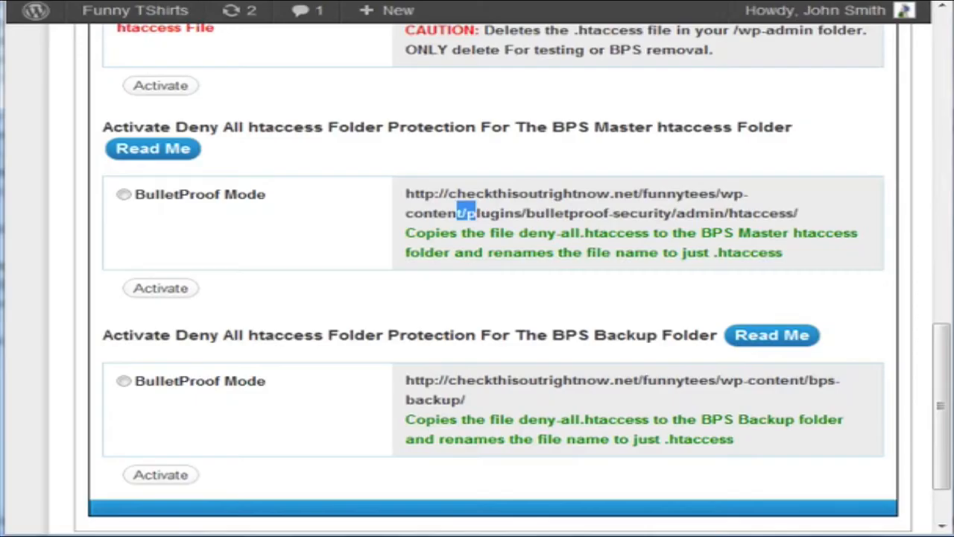
Step: In the browser, choose BulletProof Mode for the BPS Master htaccess folder and check the folder path given beside it
{"action": "left_click", "coordinate": [366, 234]}
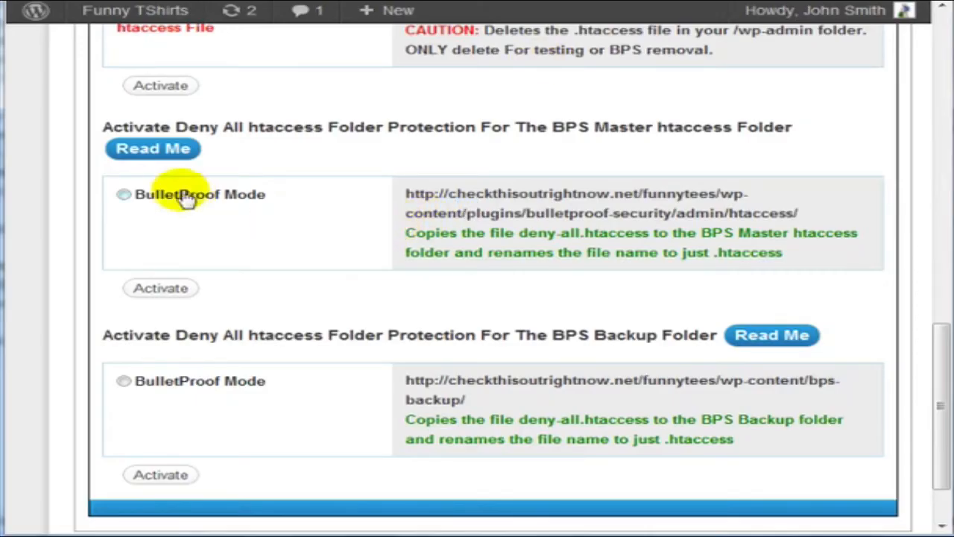
{"action": "left_click", "coordinate": [123, 195]}
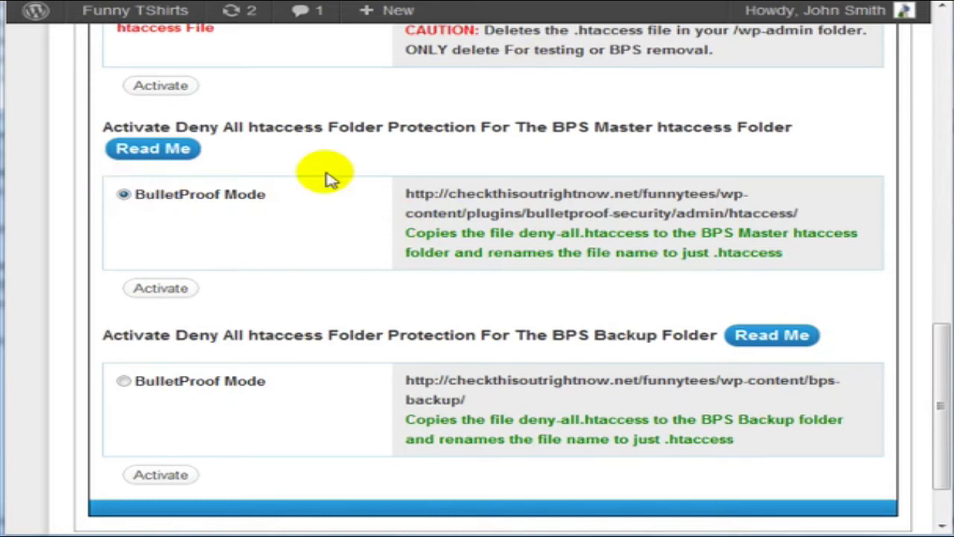
{"action": "left_click_drag", "start_coordinate": [536, 214], "coordinate": [630, 214]}
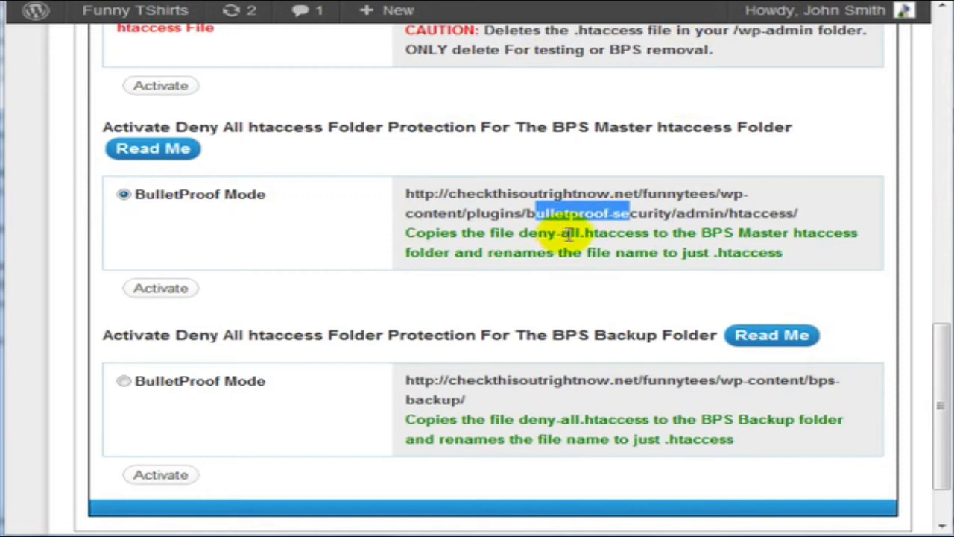
{"action": "left_click", "coordinate": [563, 191]}
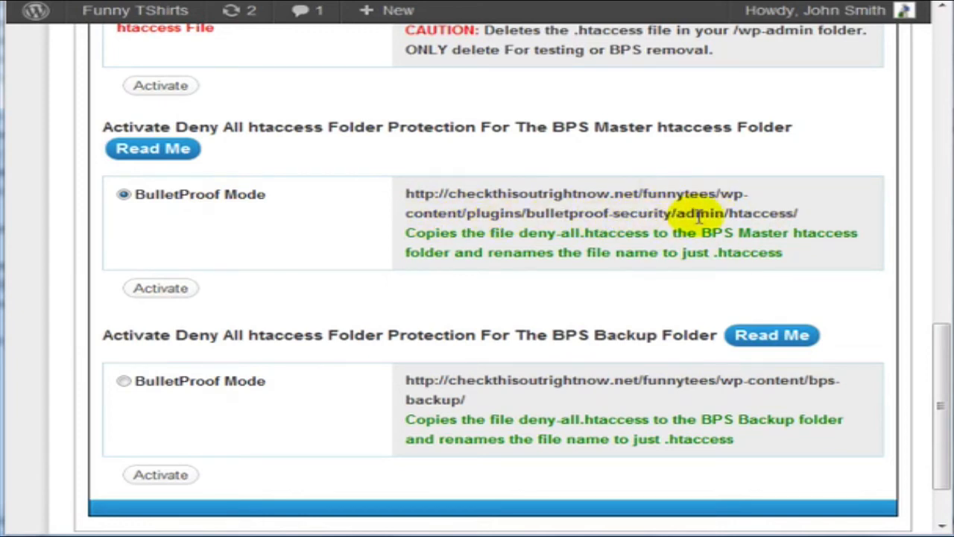
Step: In the FTP client, open the admin folder inside bulletproof-security and set its htaccess folder's permissions to 777
{"action": "left_click", "coordinate": [599, 534]}
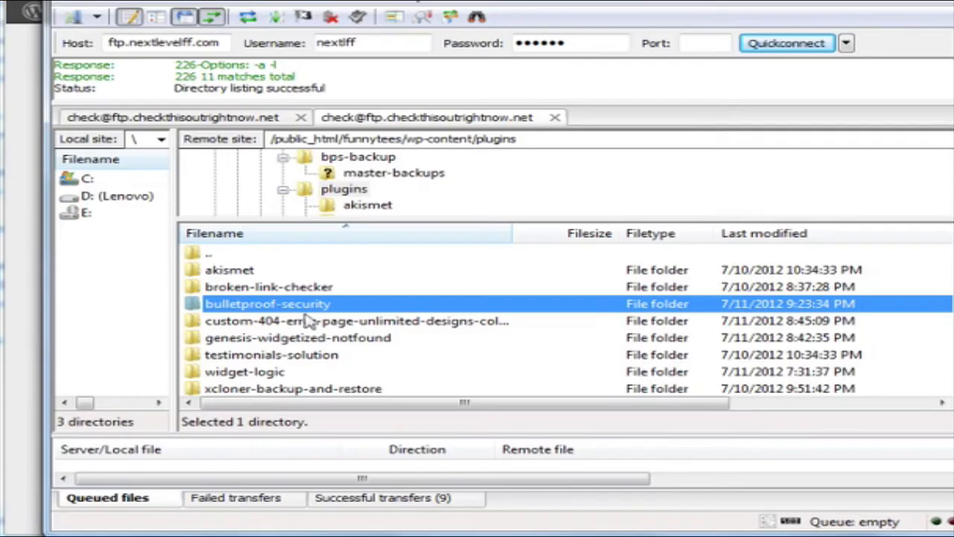
{"action": "double_click", "coordinate": [231, 306]}
{"action": "double_click", "coordinate": [240, 275]}
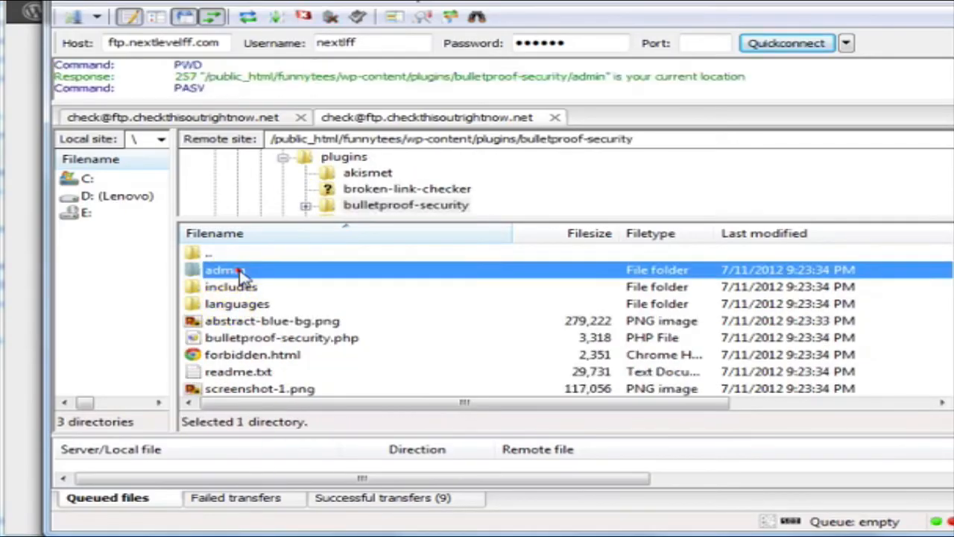
{"action": "left_click", "coordinate": [273, 305]}
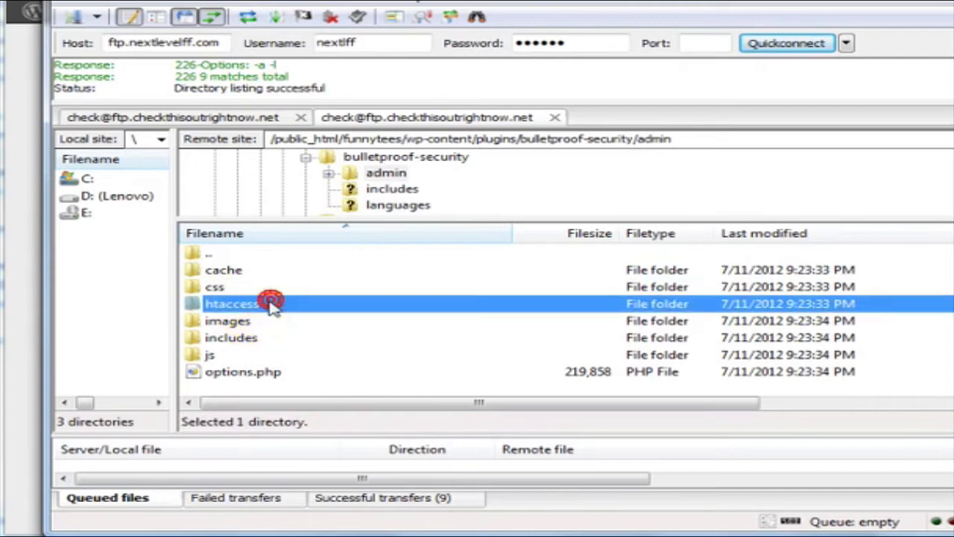
{"action": "right_click", "coordinate": [268, 303]}
{"action": "left_click", "coordinate": [331, 485]}
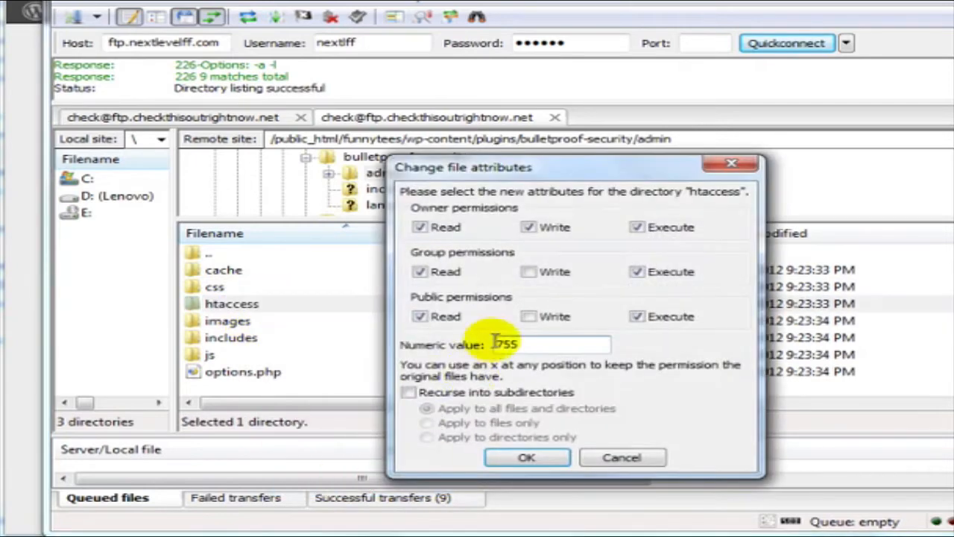
{"action": "double_click", "coordinate": [545, 342]}
{"action": "type", "text": "777"}
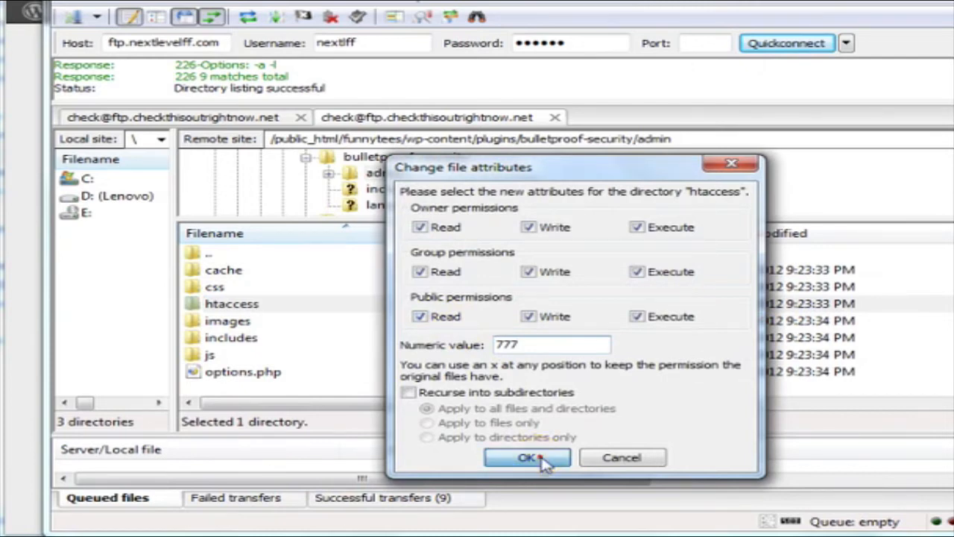
{"action": "left_click", "coordinate": [543, 460]}
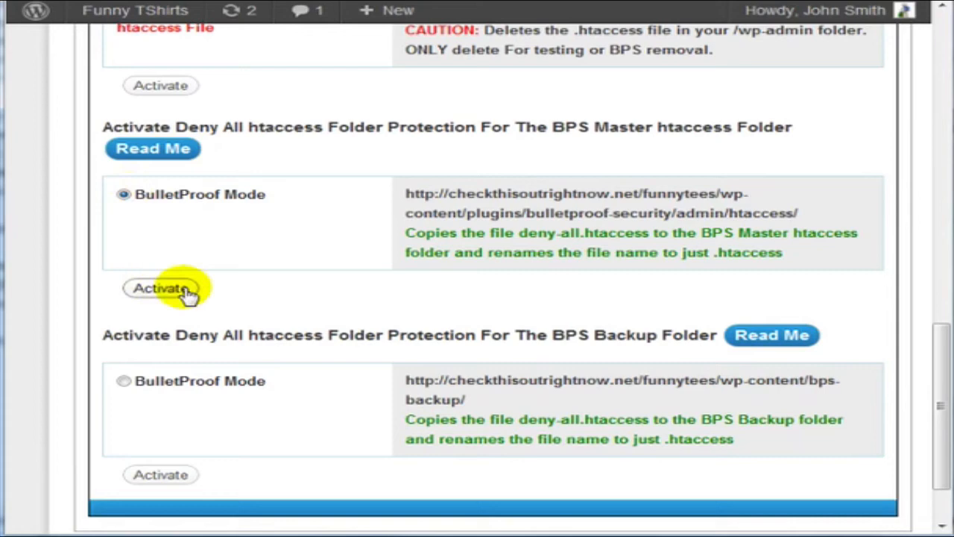
Step: Back in the browser, activate the Deny All htaccess protection for the BPS Master htaccess folder
{"action": "left_click", "coordinate": [161, 289]}
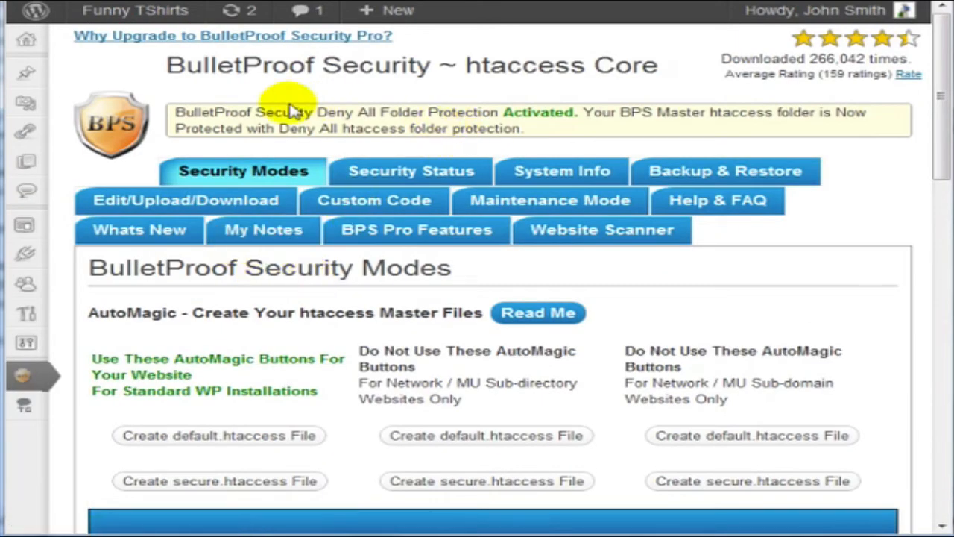
Step: In the FTP client, set the permissions of the htaccess folder inside bulletproof-security/admin to 755
{"action": "left_click_drag", "start_coordinate": [291, 112], "coordinate": [574, 144]}
{"action": "left_click", "coordinate": [574, 143]}
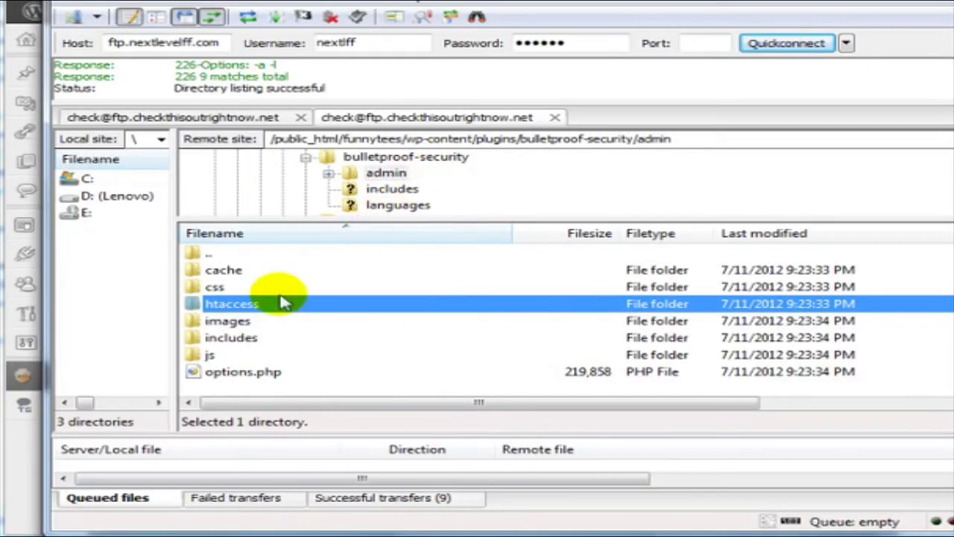
{"action": "right_click", "coordinate": [277, 305]}
{"action": "left_click", "coordinate": [336, 488]}
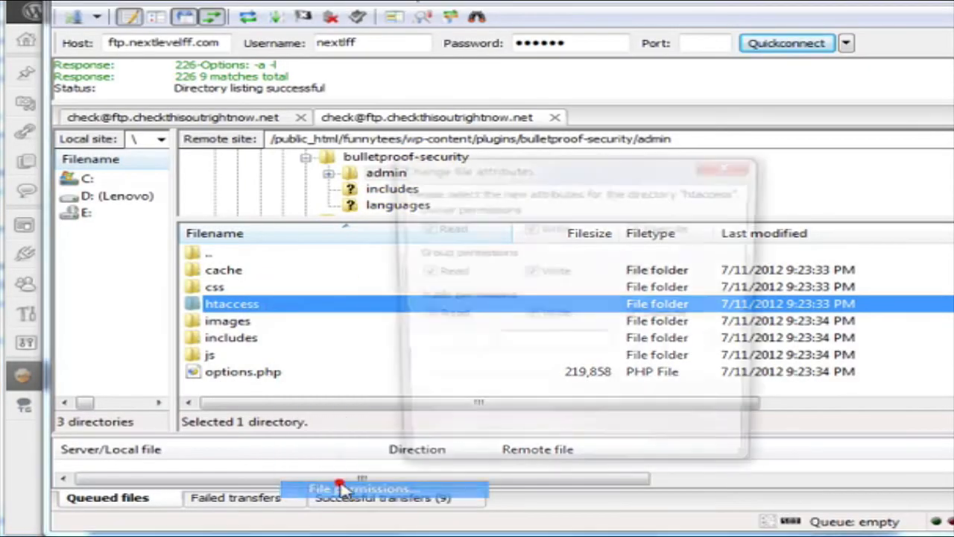
{"action": "left_click_drag", "start_coordinate": [543, 345], "coordinate": [440, 345]}
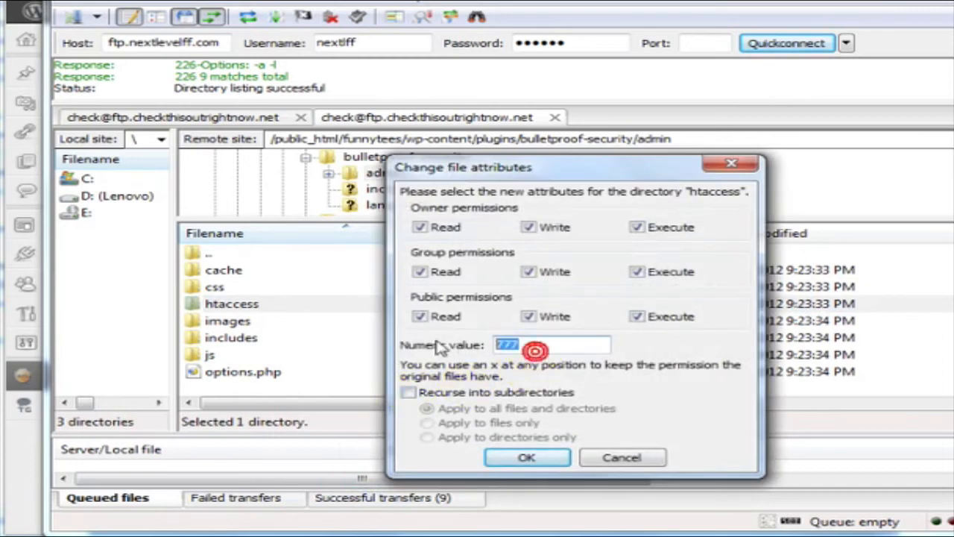
{"action": "type", "text": "755"}
{"action": "left_click", "coordinate": [526, 454]}
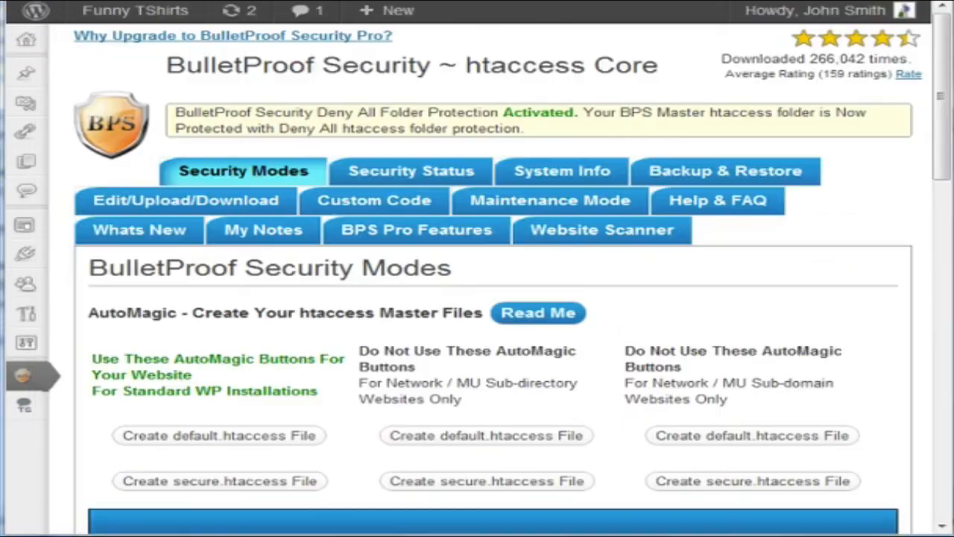
Step: In the browser, find the Deny All section for the BPS Backup folder and check the folder path given there
{"action": "scroll", "coordinate": [417, 298], "scroll_direction": "down", "scroll_amount": 12}
{"action": "scroll", "coordinate": [419, 298], "scroll_direction": "down", "scroll_amount": 3}
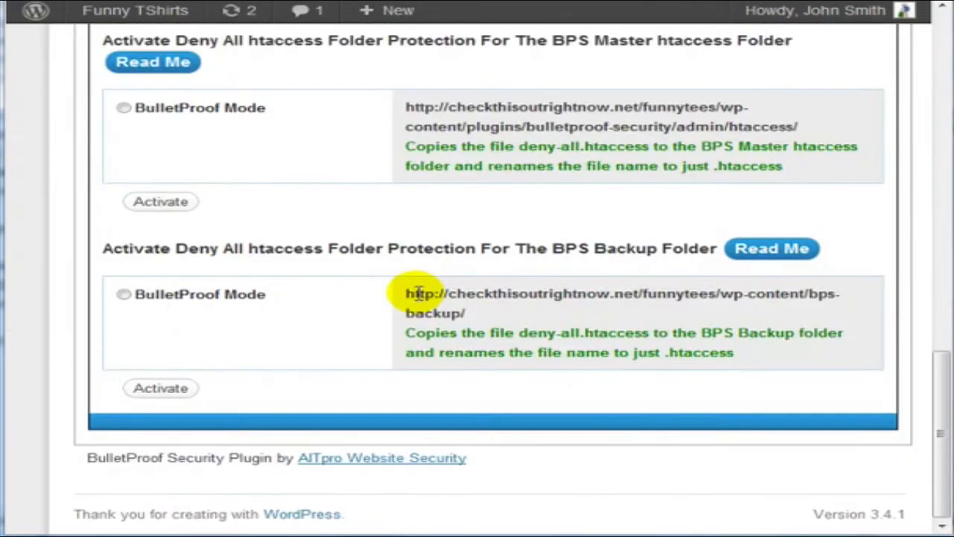
{"action": "left_click_drag", "start_coordinate": [484, 314], "coordinate": [420, 293]}
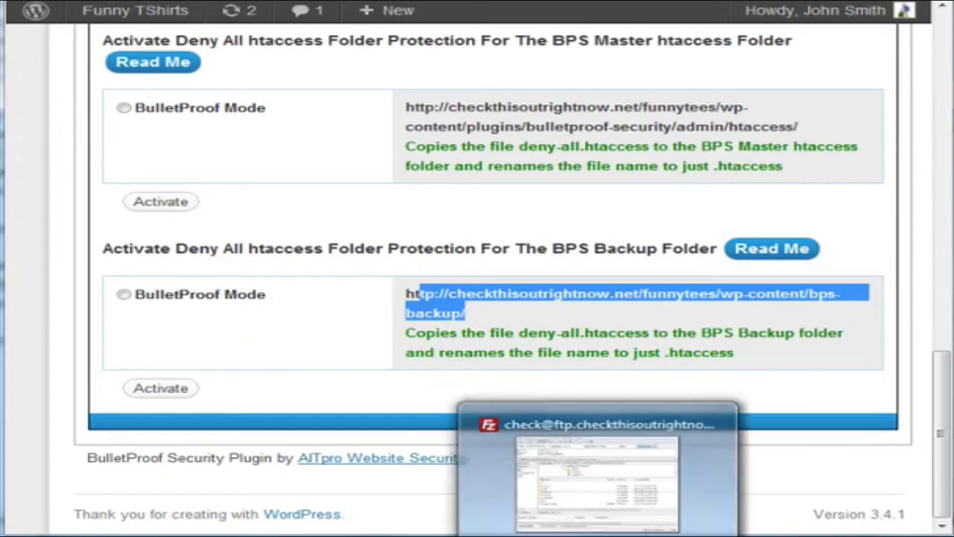
Step: In the FTP client, collapse the bulletproof-security folder and look inside the bps-backup folder under wp-content
{"action": "left_click", "coordinate": [581, 470]}
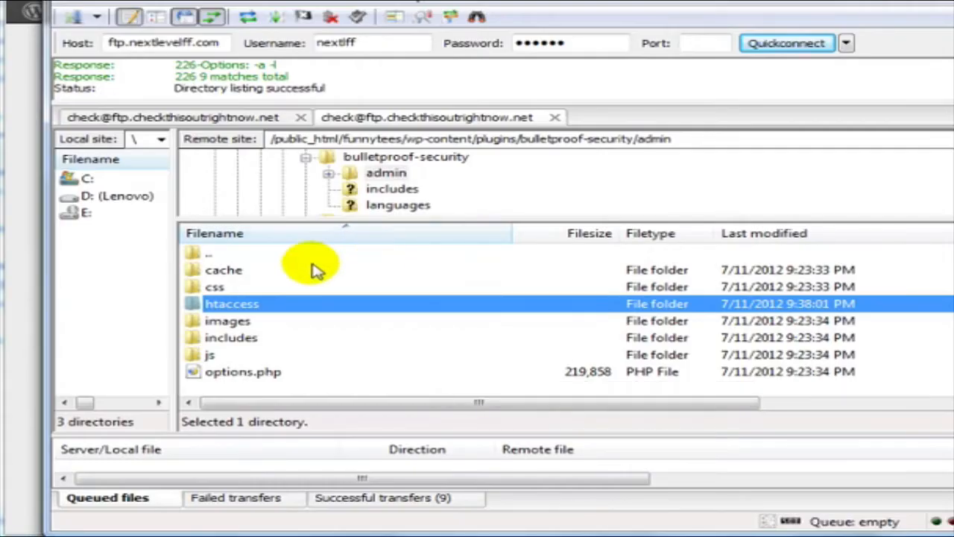
{"action": "left_click", "coordinate": [306, 157]}
{"action": "scroll", "coordinate": [307, 179], "scroll_direction": "up", "scroll_amount": 2}
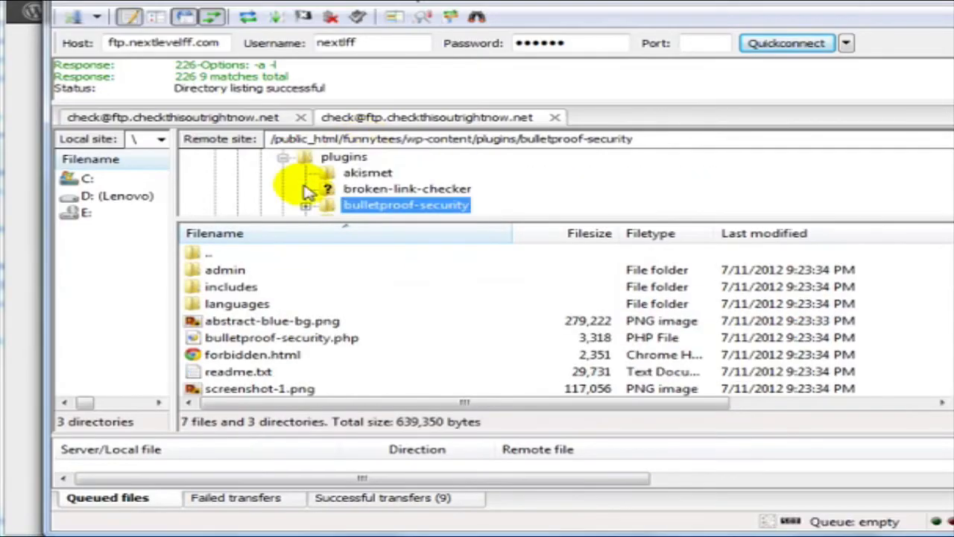
{"action": "scroll", "coordinate": [307, 192], "scroll_direction": "up", "scroll_amount": 1}
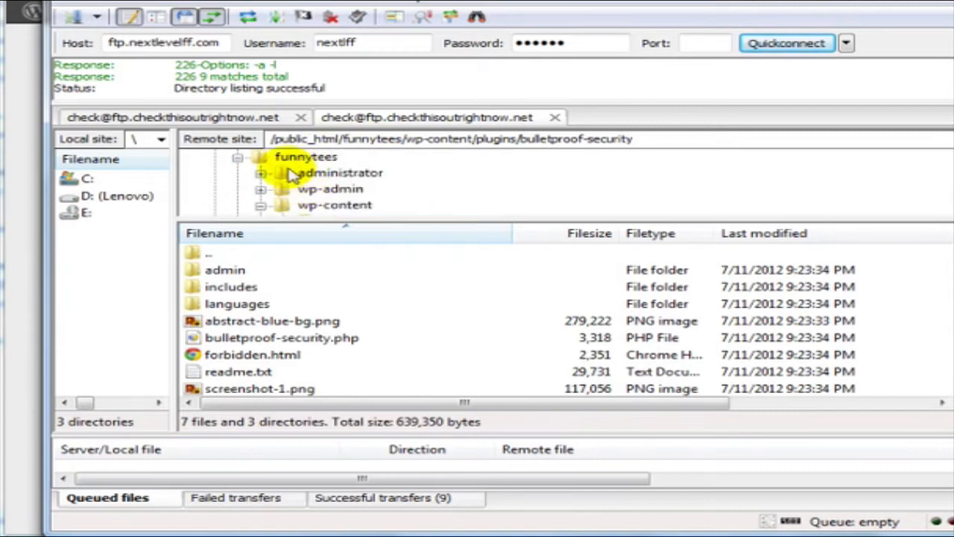
{"action": "left_click", "coordinate": [302, 190]}
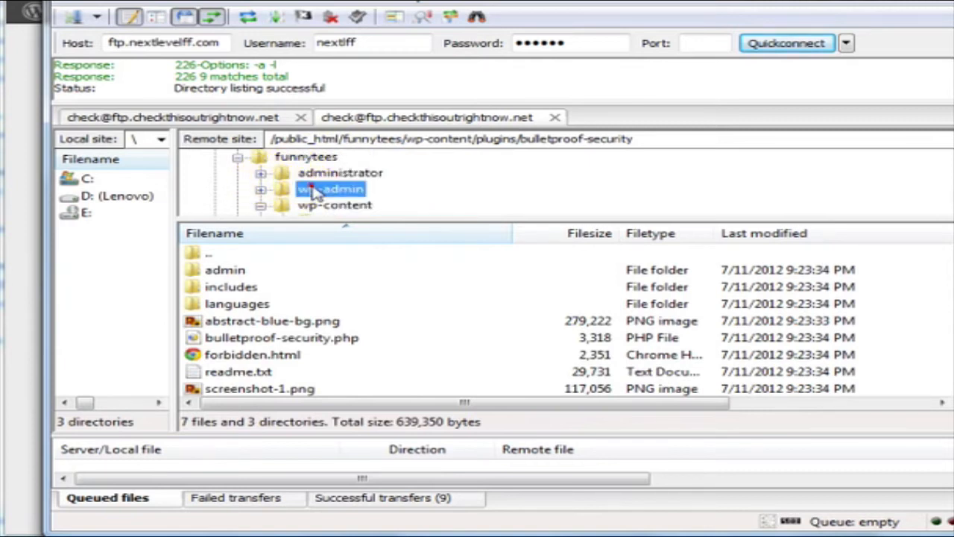
{"action": "scroll", "coordinate": [302, 176], "scroll_direction": "down", "scroll_amount": 1}
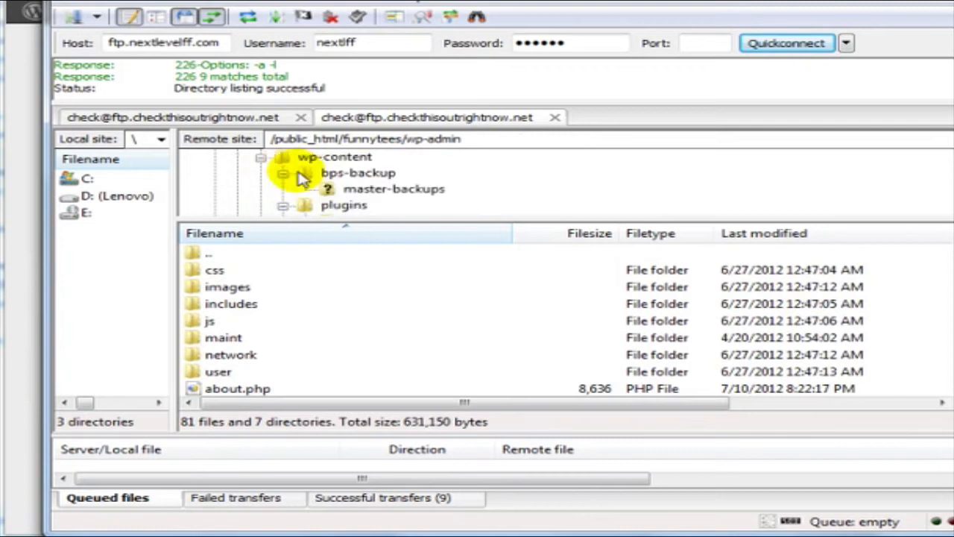
{"action": "left_click", "coordinate": [352, 173]}
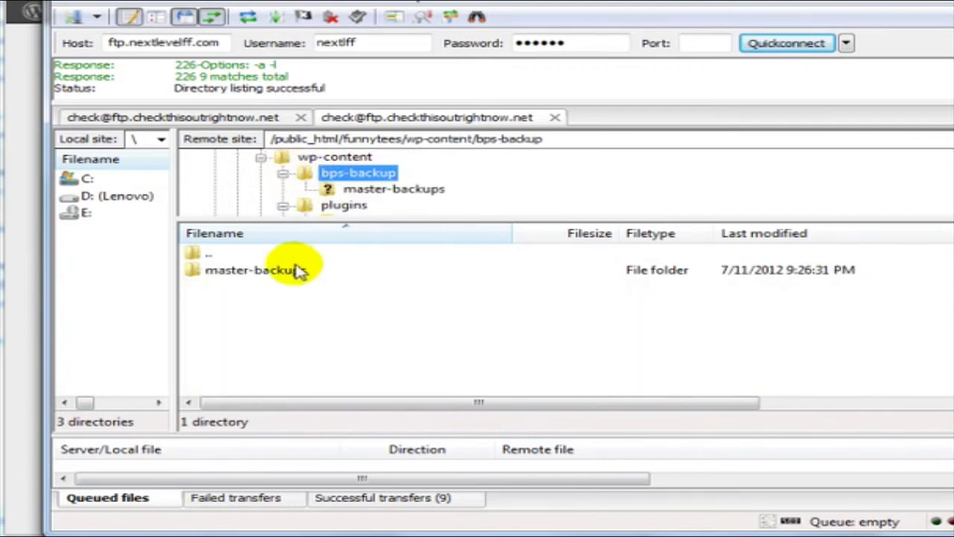
{"action": "left_click", "coordinate": [287, 273]}
{"action": "left_click", "coordinate": [332, 173]}
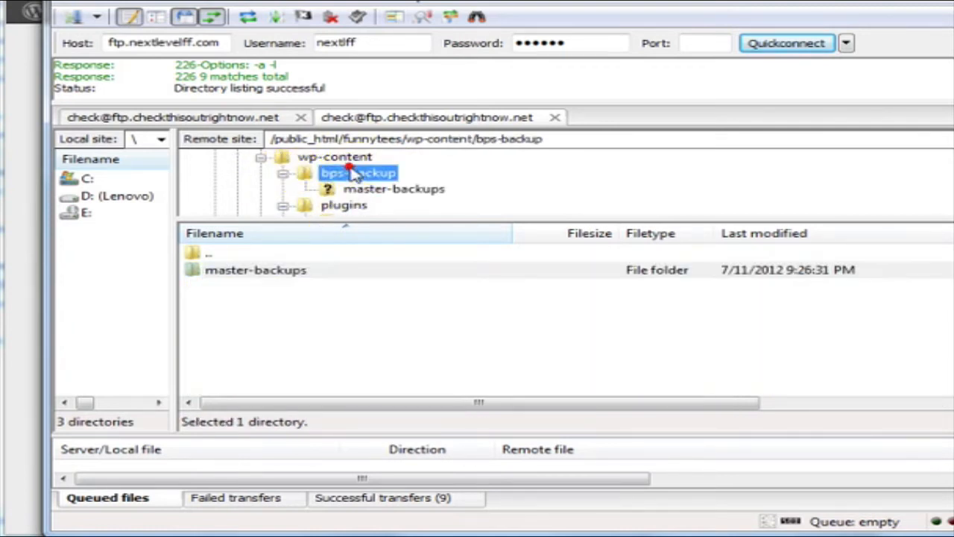
Step: Open the wp-content folder from funnytees and set the permissions of its bps-backup folder to 777
{"action": "scroll", "coordinate": [354, 194], "scroll_direction": "up", "scroll_amount": 1}
{"action": "left_click", "coordinate": [330, 155]}
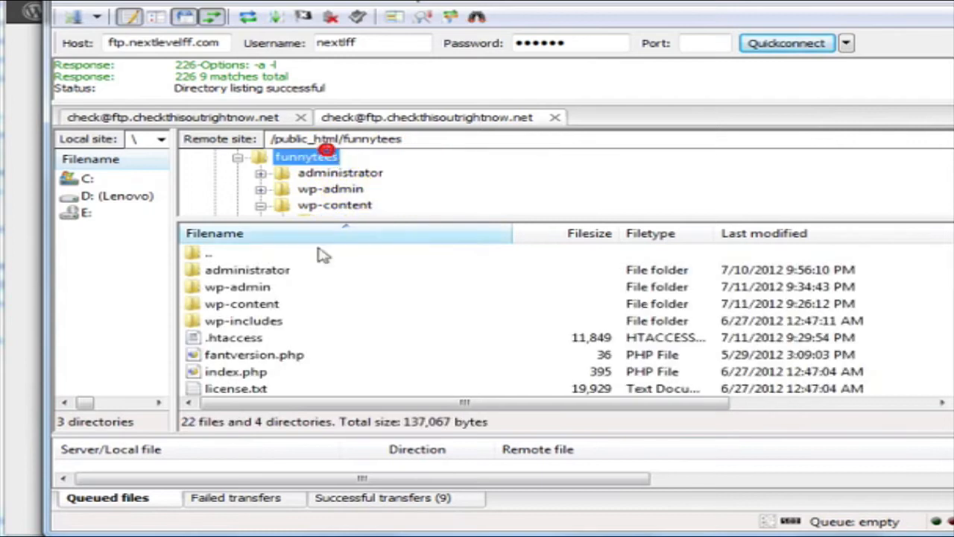
{"action": "left_click", "coordinate": [257, 305]}
{"action": "scroll", "coordinate": [260, 307], "scroll_direction": "down", "scroll_amount": 1}
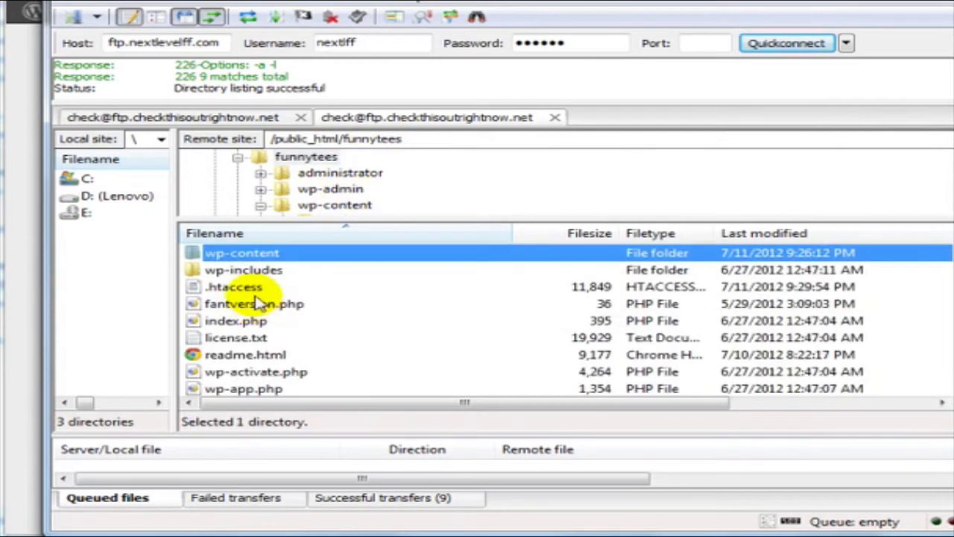
{"action": "key", "text": "Return"}
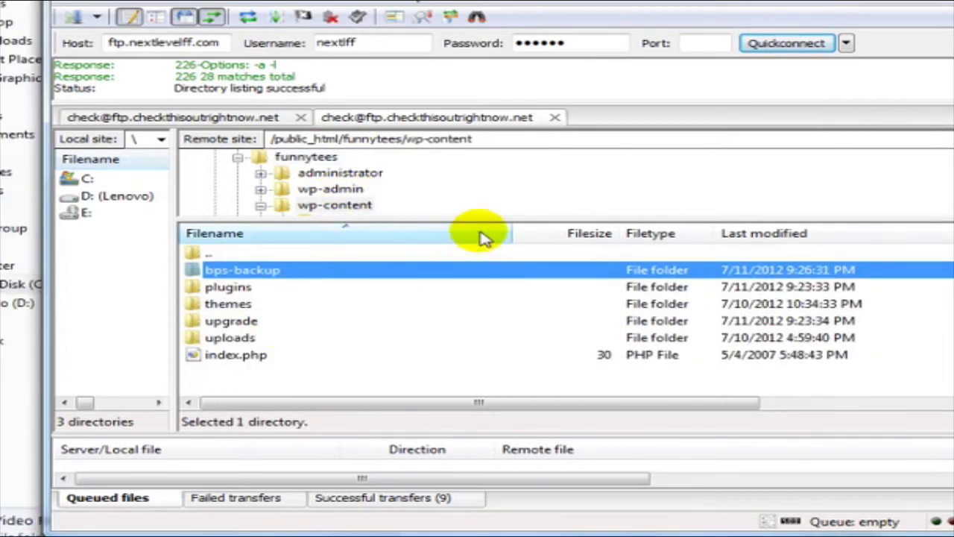
{"action": "right_click", "coordinate": [319, 270]}
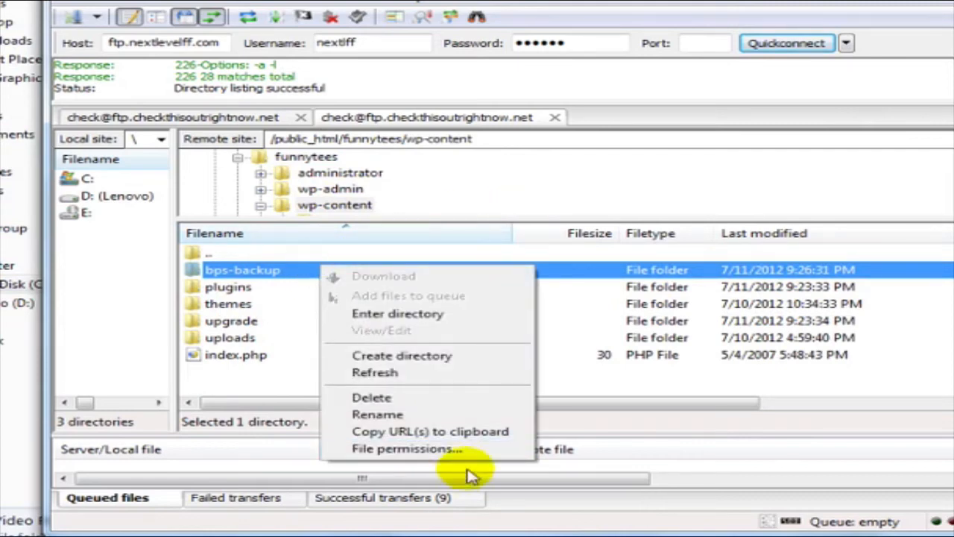
{"action": "left_click", "coordinate": [462, 448]}
{"action": "double_click", "coordinate": [588, 357]}
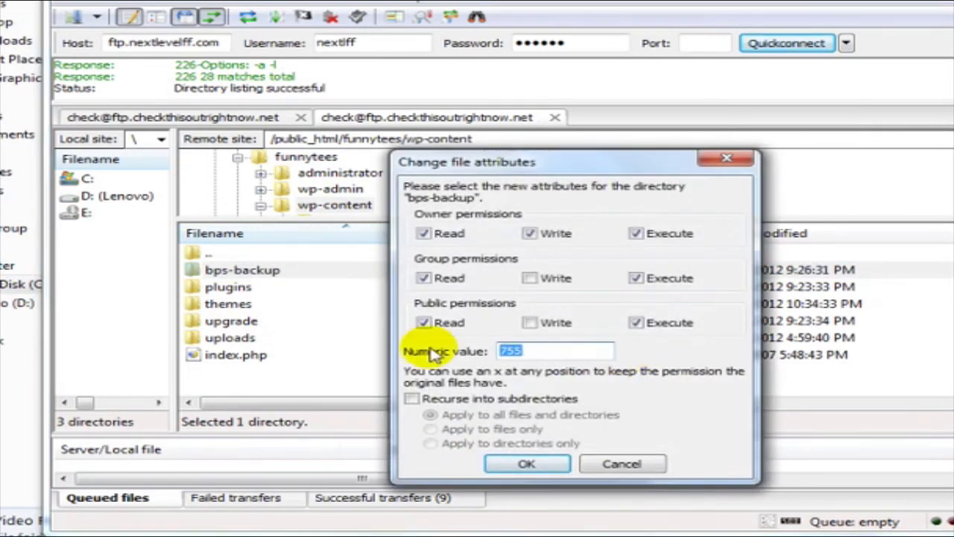
{"action": "left_click", "coordinate": [531, 463]}
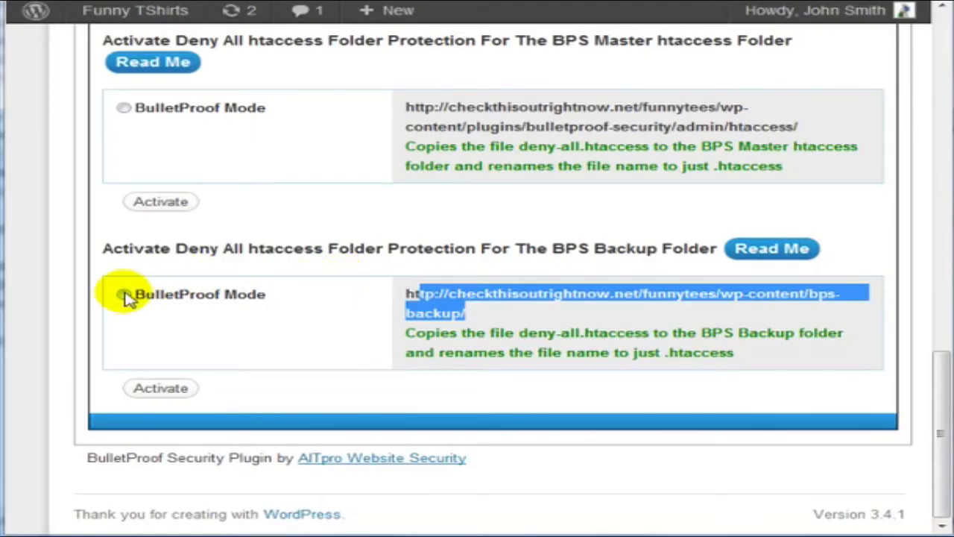
Step: In the browser, choose BulletProof Mode for the BPS Backup folder and activate its Deny All htaccess protection
{"action": "left_click", "coordinate": [124, 295]}
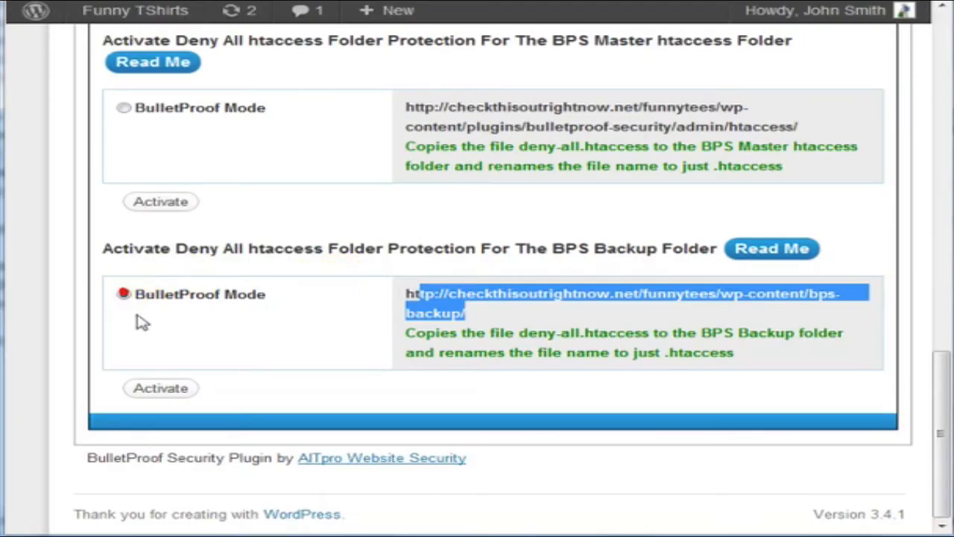
{"action": "left_click", "coordinate": [162, 389]}
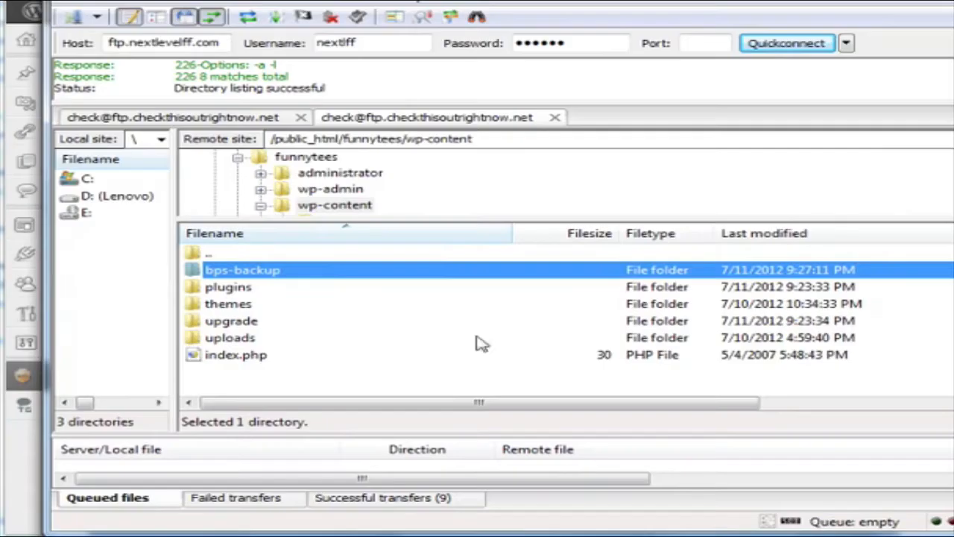
Step: In the FTP client, set the bps-backup folder's permissions to 755
{"action": "right_click", "coordinate": [296, 272]}
{"action": "left_click", "coordinate": [414, 456]}
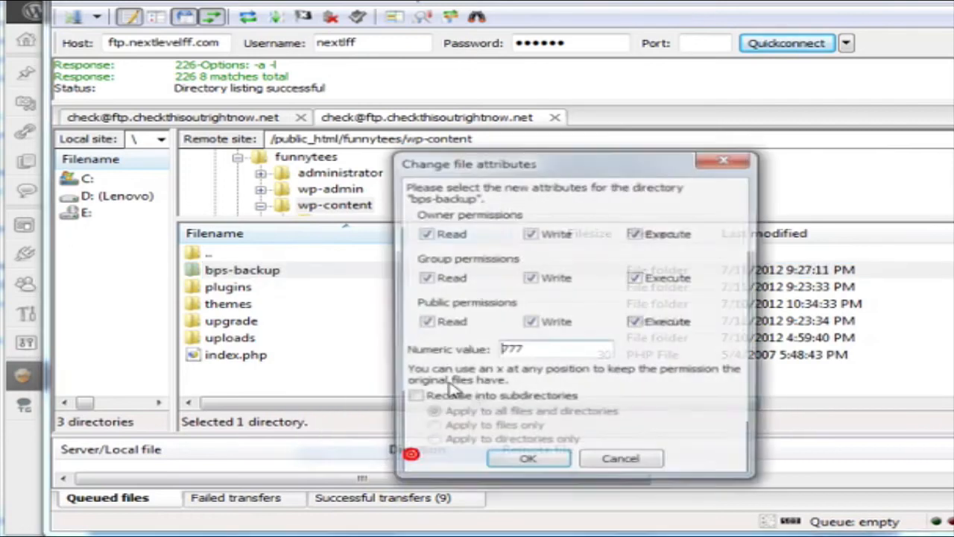
{"action": "left_click", "coordinate": [558, 350]}
{"action": "key", "text": "BackSpace"}
{"action": "key", "text": "BackSpace"}
{"action": "type", "text": "55"}
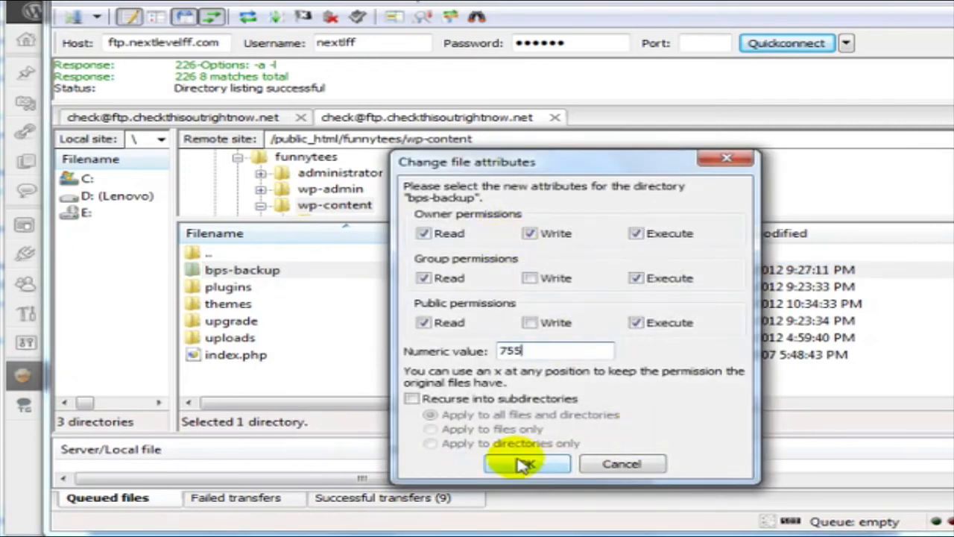
{"action": "left_click", "coordinate": [524, 464]}
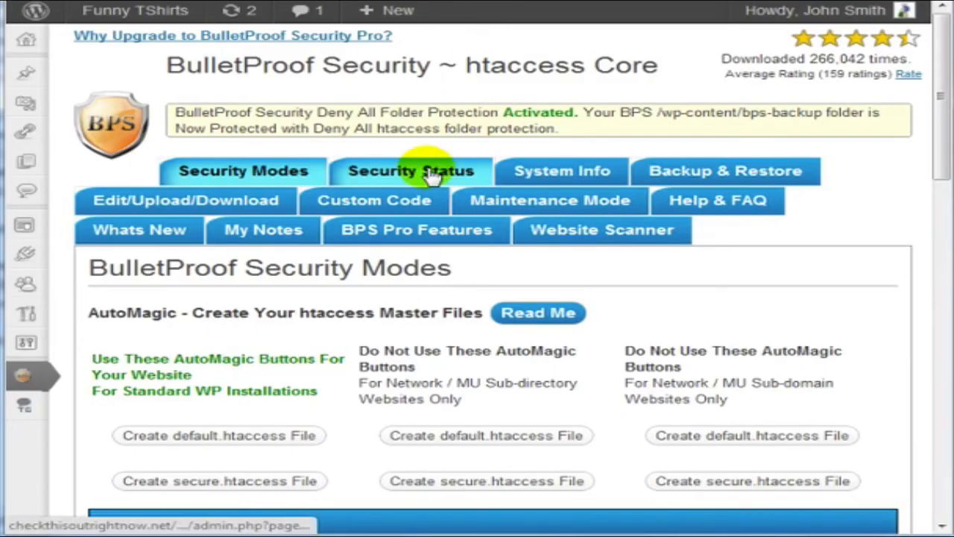
Step: In the browser, open the Security Status page and review the activated htaccess files, folder permissions and file checks
{"action": "left_click", "coordinate": [433, 173]}
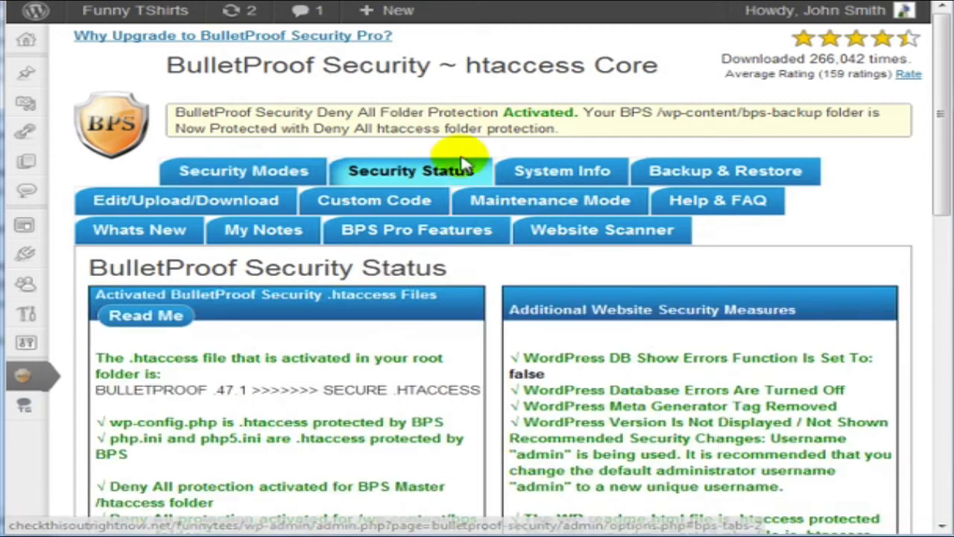
{"action": "scroll", "coordinate": [460, 172], "scroll_direction": "down", "scroll_amount": 2}
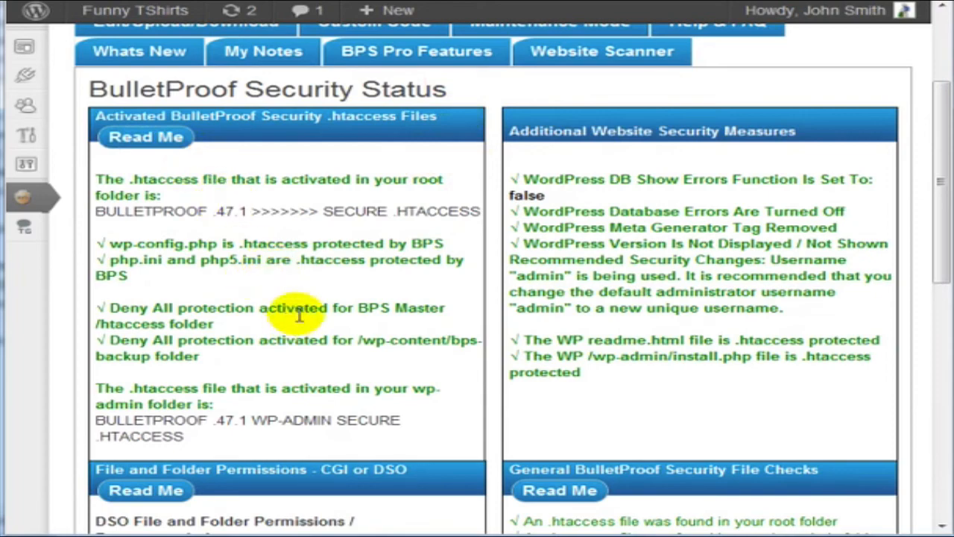
{"action": "scroll", "coordinate": [559, 251], "scroll_direction": "down", "scroll_amount": 5}
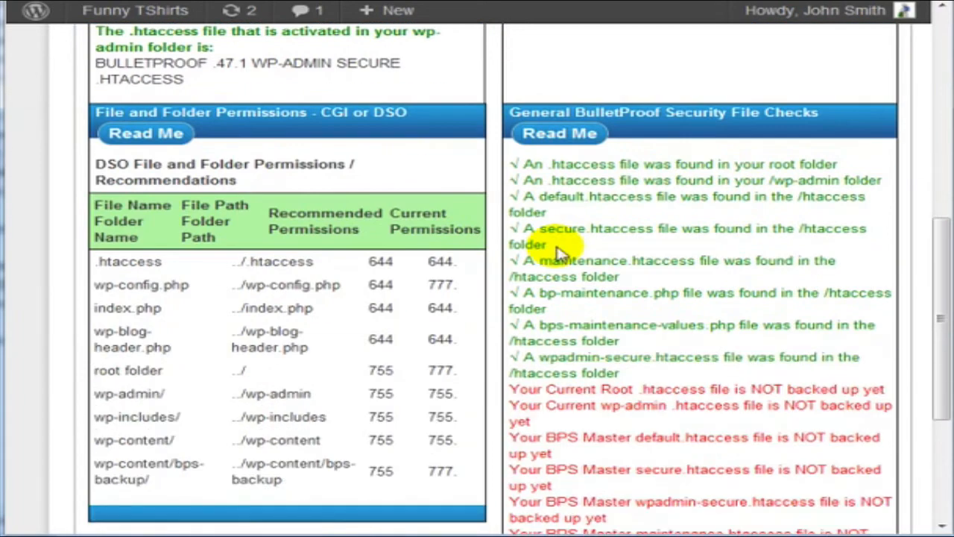
{"action": "scroll", "coordinate": [559, 251], "scroll_direction": "down", "scroll_amount": 1}
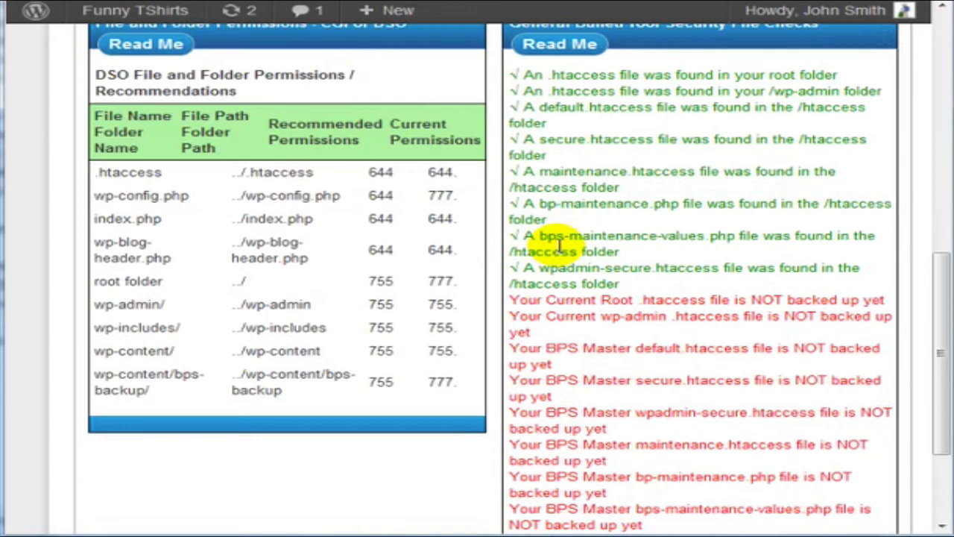
{"action": "scroll", "coordinate": [559, 246], "scroll_direction": "up", "scroll_amount": 4}
{"action": "scroll", "coordinate": [223, 160], "scroll_direction": "down", "scroll_amount": 3}
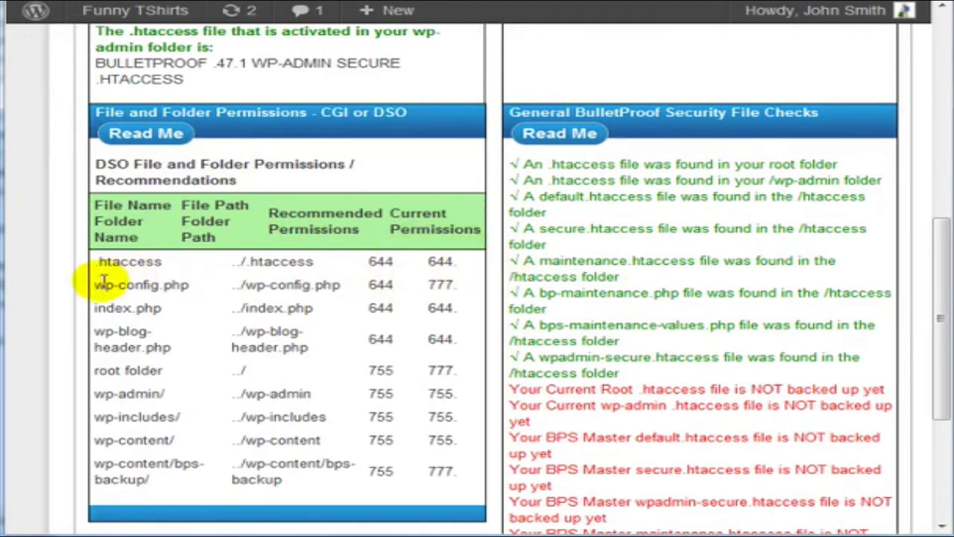
Step: Compare the recommended and current permissions of wp-config.php and the root folder in the permissions table
{"action": "left_click_drag", "start_coordinate": [94, 284], "coordinate": [193, 289]}
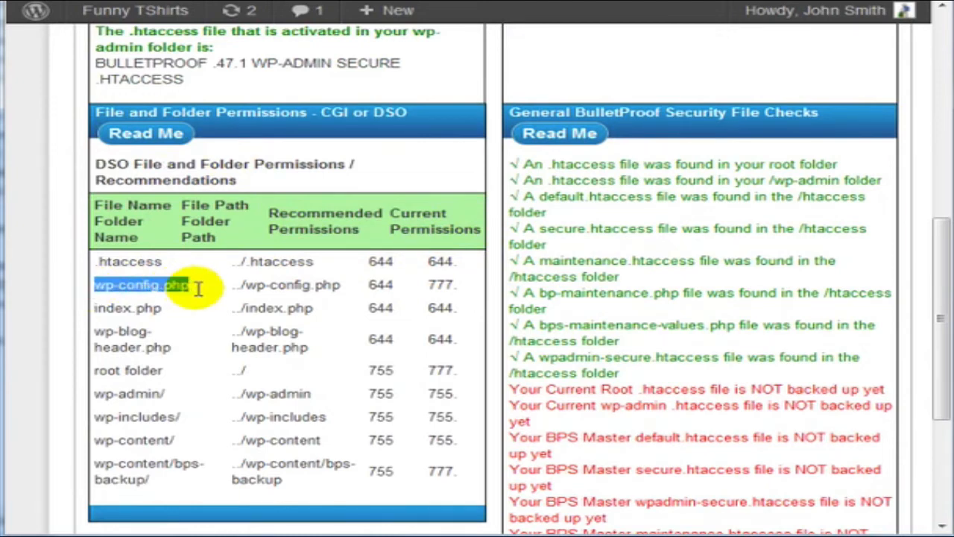
{"action": "left_click_drag", "start_coordinate": [460, 289], "coordinate": [447, 287]}
{"action": "left_click", "coordinate": [445, 288]}
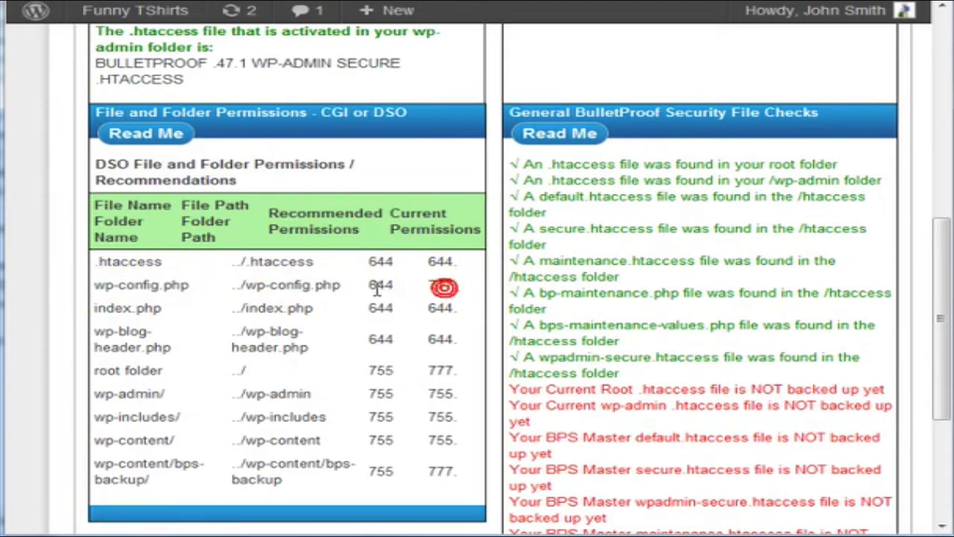
{"action": "left_click_drag", "start_coordinate": [364, 284], "coordinate": [385, 285]}
{"action": "left_click", "coordinate": [384, 284]}
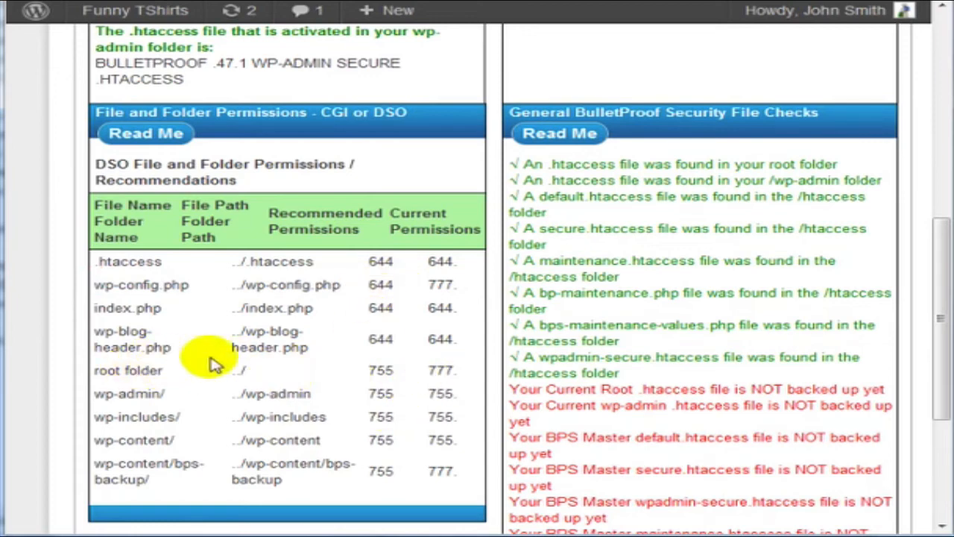
{"action": "left_click_drag", "start_coordinate": [395, 370], "coordinate": [367, 372]}
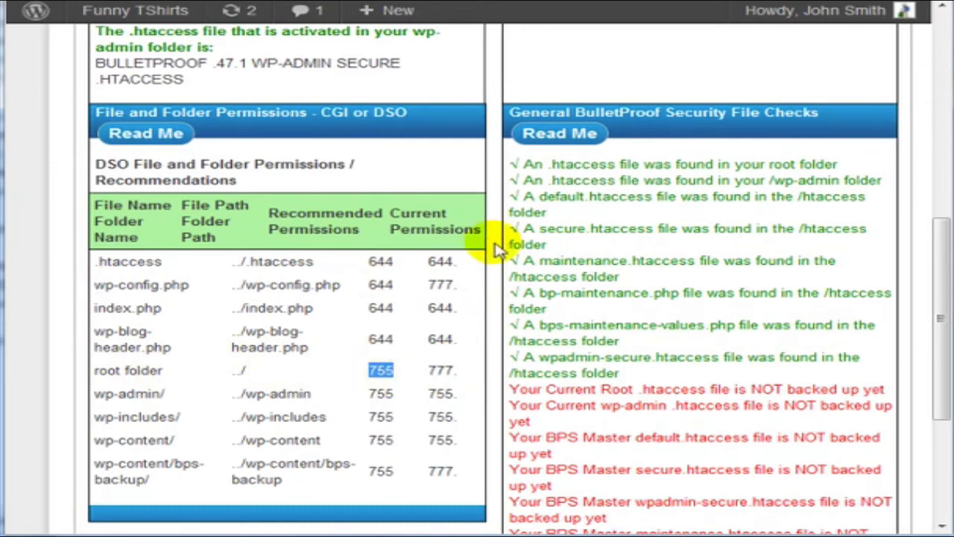
{"action": "scroll", "coordinate": [504, 302], "scroll_direction": "down", "scroll_amount": 1}
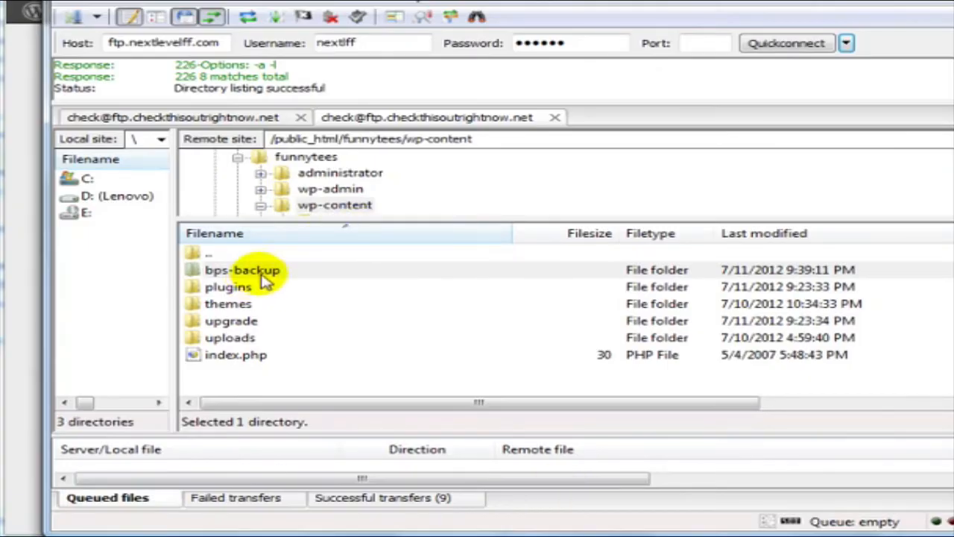
Step: In the FTP client, apply permissions 755 to the bps-backup folder, recursing into subdirectories for all files and directories
{"action": "right_click", "coordinate": [269, 275]}
{"action": "left_click", "coordinate": [331, 454]}
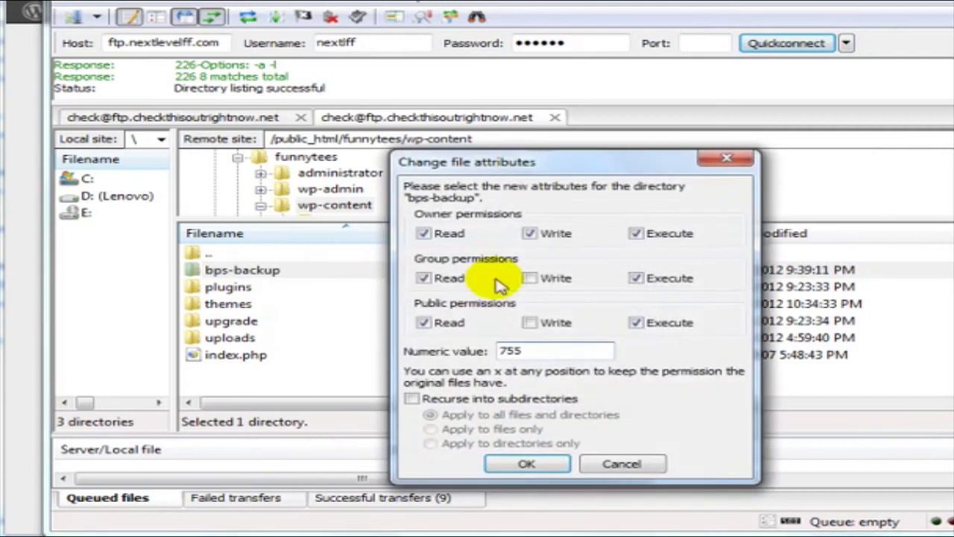
{"action": "left_click", "coordinate": [543, 400]}
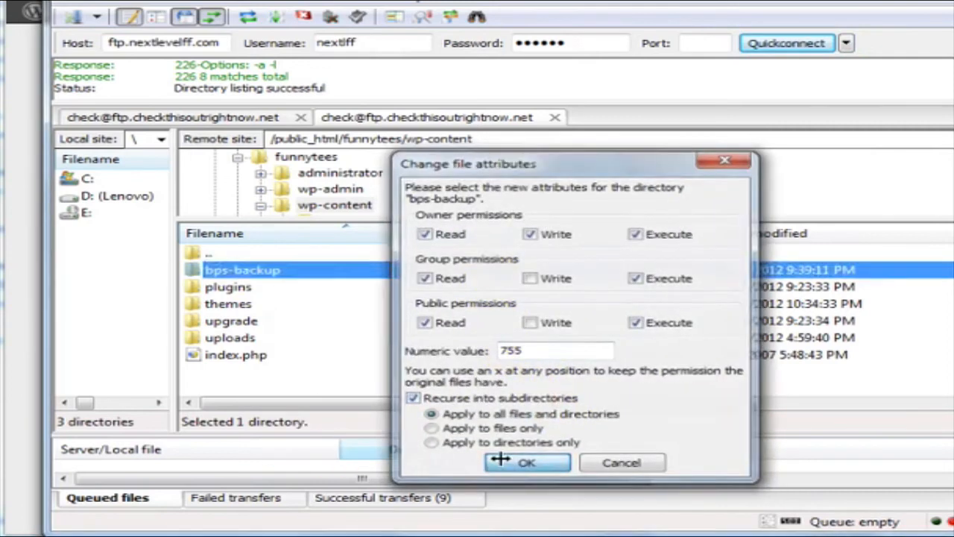
{"action": "left_click", "coordinate": [521, 462]}
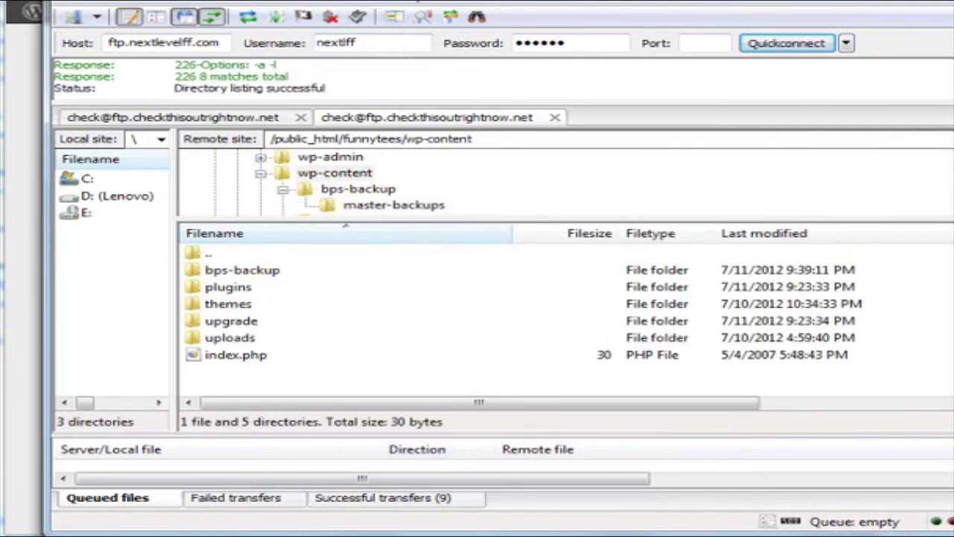
Step: In the browser, reload the Security Status page with form resubmission and check the current permissions of wp-content/bps-backup
{"action": "key", "text": "alt+Tab"}
{"action": "key", "text": "F5"}
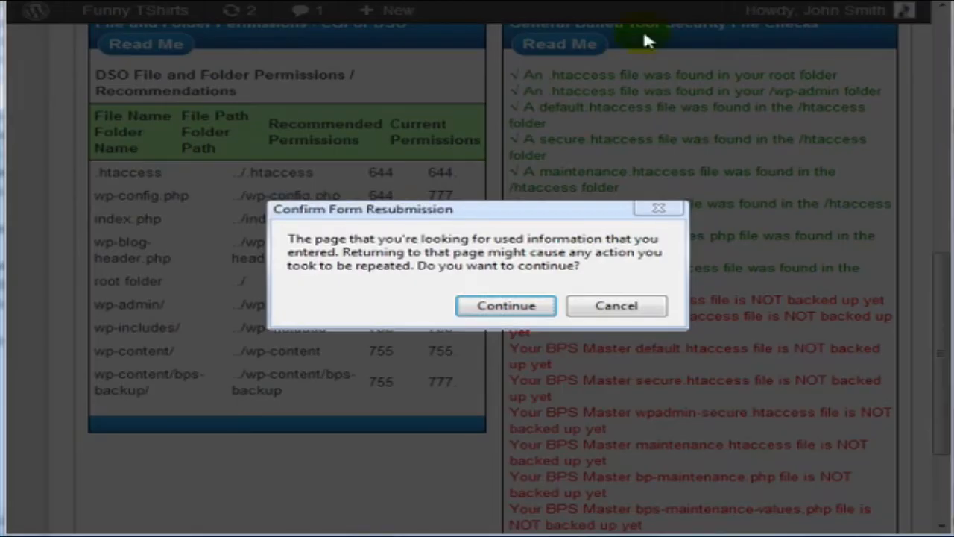
{"action": "left_click", "coordinate": [492, 307]}
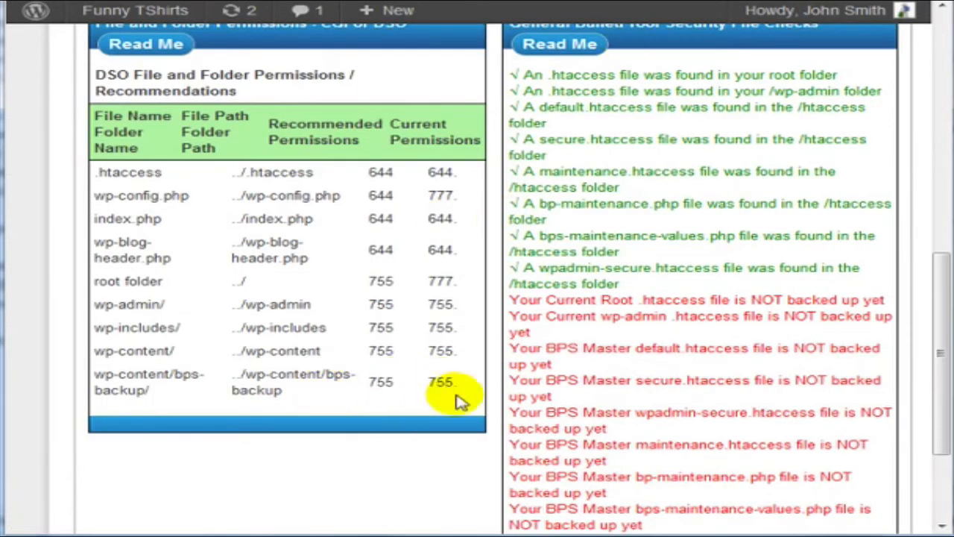
{"action": "left_click_drag", "start_coordinate": [460, 400], "coordinate": [97, 380]}
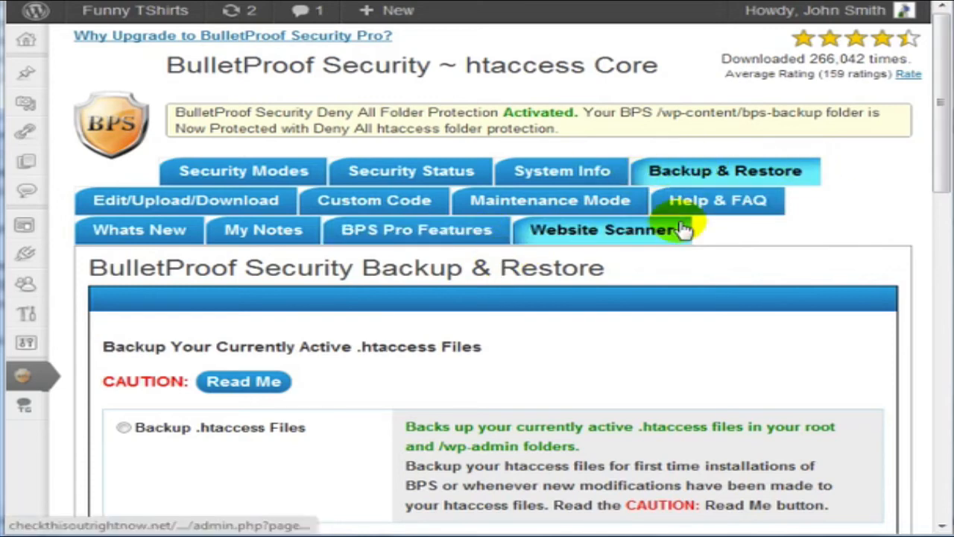
Step: On the Backup & Restore page, select the Backup .htaccess Files, Restore .htaccess Files and Backup BPS Master .htaccess Files options
{"action": "scroll", "coordinate": [782, 171], "scroll_direction": "down", "scroll_amount": 3}
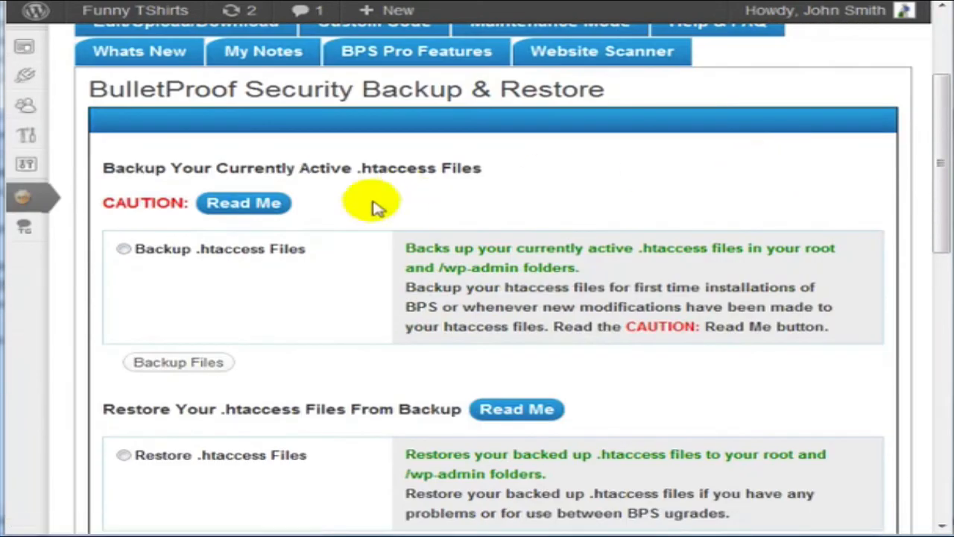
{"action": "left_click", "coordinate": [123, 249]}
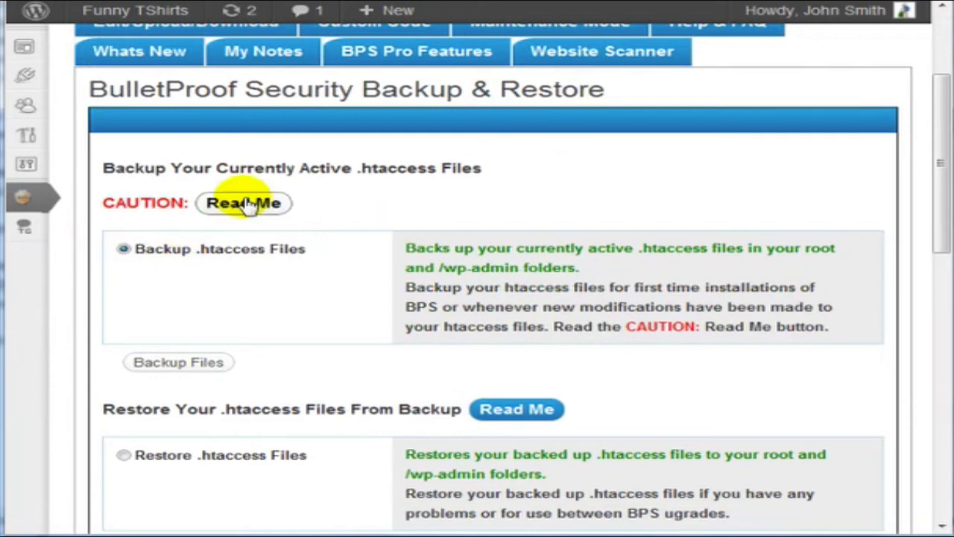
{"action": "scroll", "coordinate": [417, 233], "scroll_direction": "down", "scroll_amount": 3}
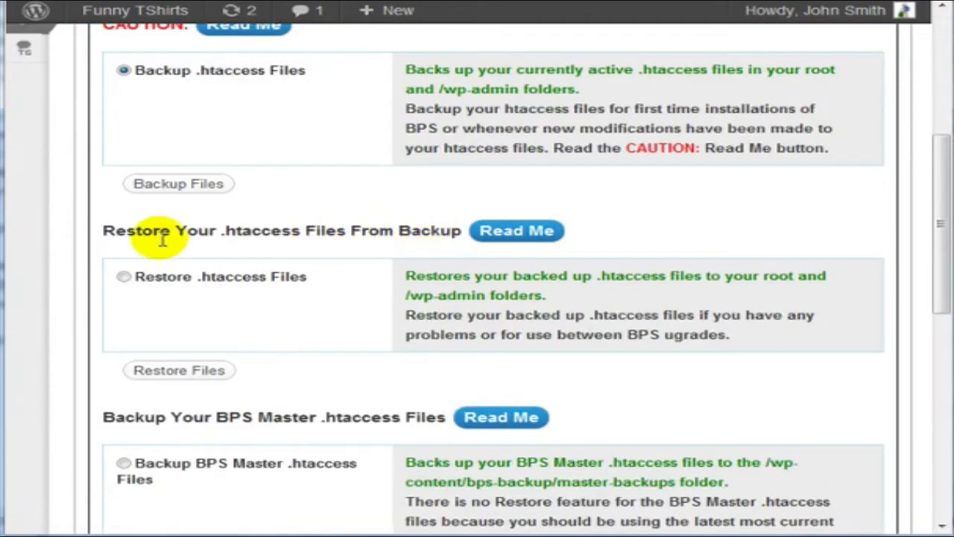
{"action": "left_click", "coordinate": [124, 277]}
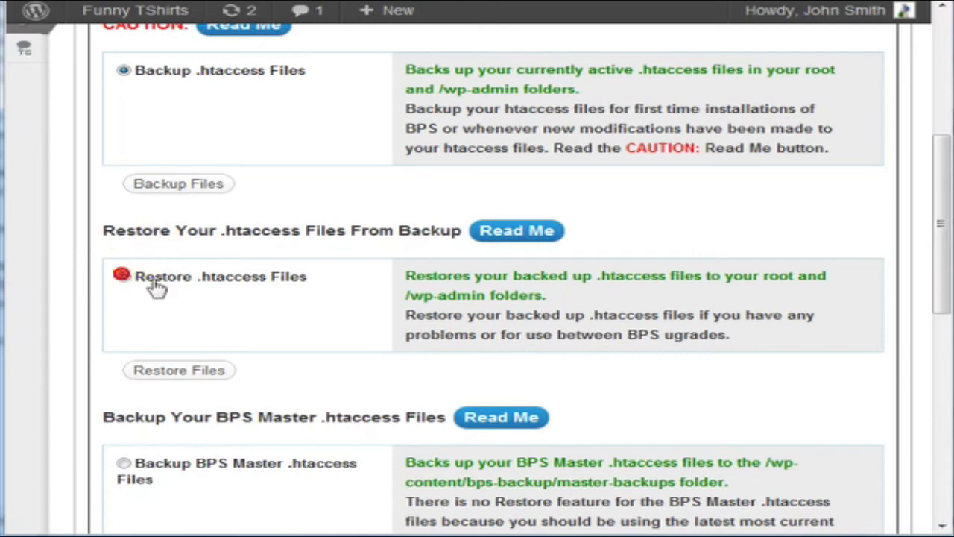
{"action": "scroll", "coordinate": [332, 311], "scroll_direction": "down", "scroll_amount": 4}
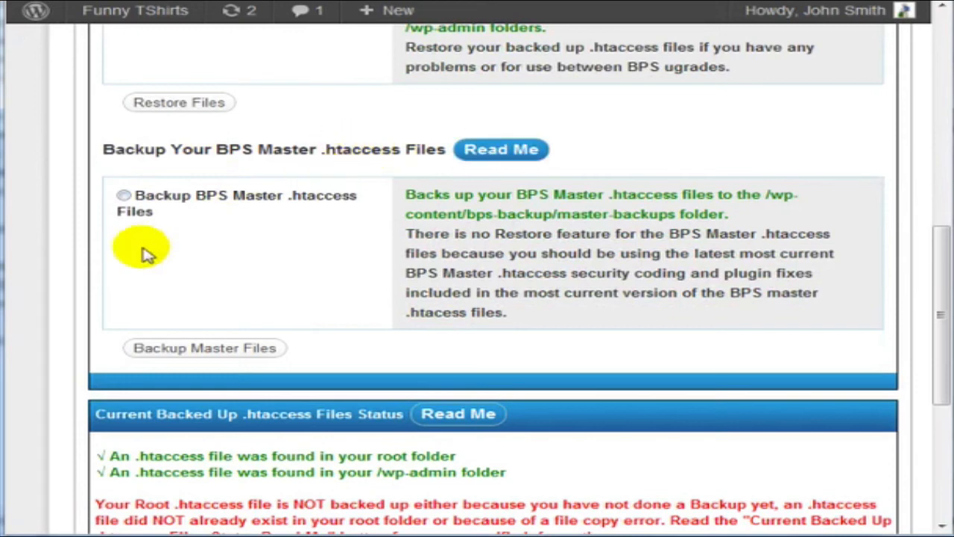
{"action": "left_click", "coordinate": [141, 209]}
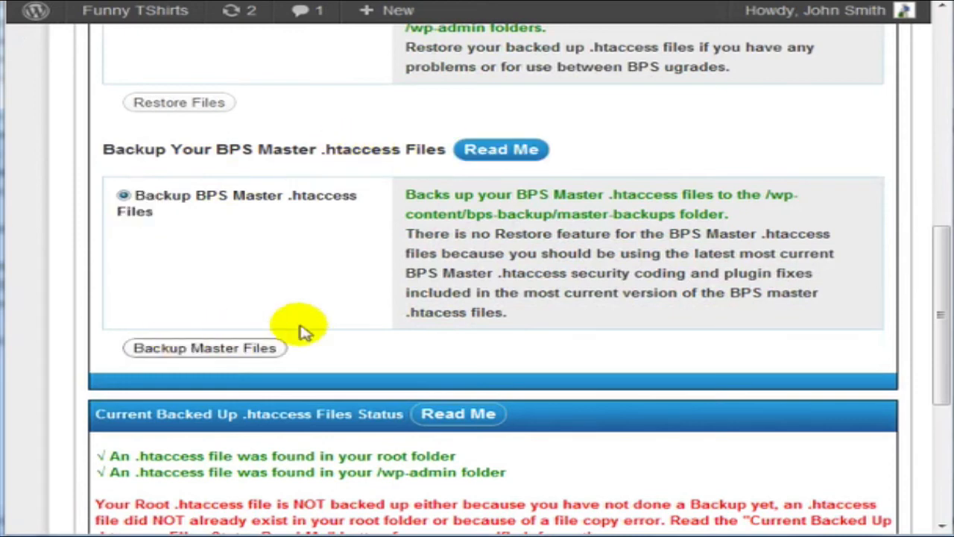
Step: Review the Current Backed Up .htaccess Files Status for the root, wp-admin and Master files, and return to the start of the page
{"action": "scroll", "coordinate": [305, 328], "scroll_direction": "down", "scroll_amount": 5}
{"action": "scroll", "coordinate": [328, 313], "scroll_direction": "up", "scroll_amount": 1}
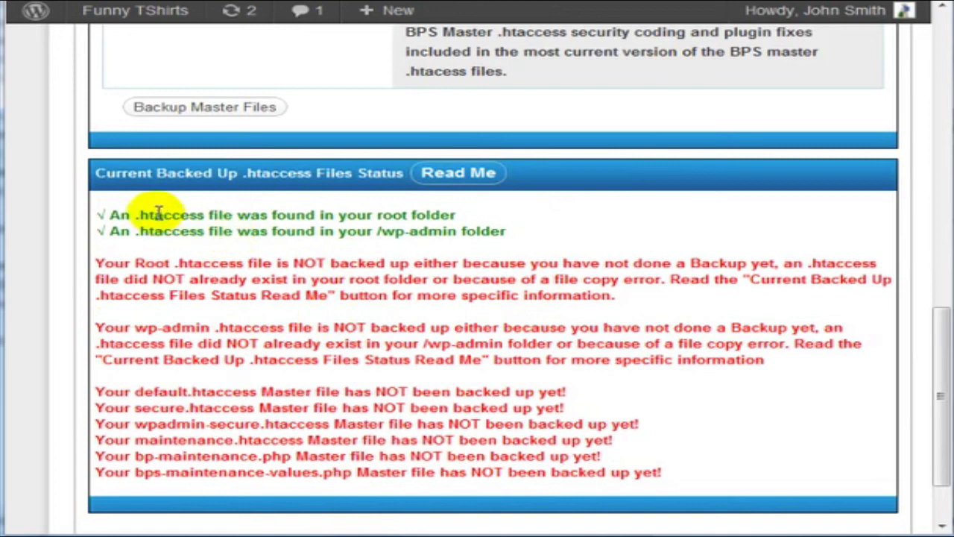
{"action": "left_click_drag", "start_coordinate": [152, 215], "coordinate": [505, 231]}
{"action": "left_click", "coordinate": [505, 231]}
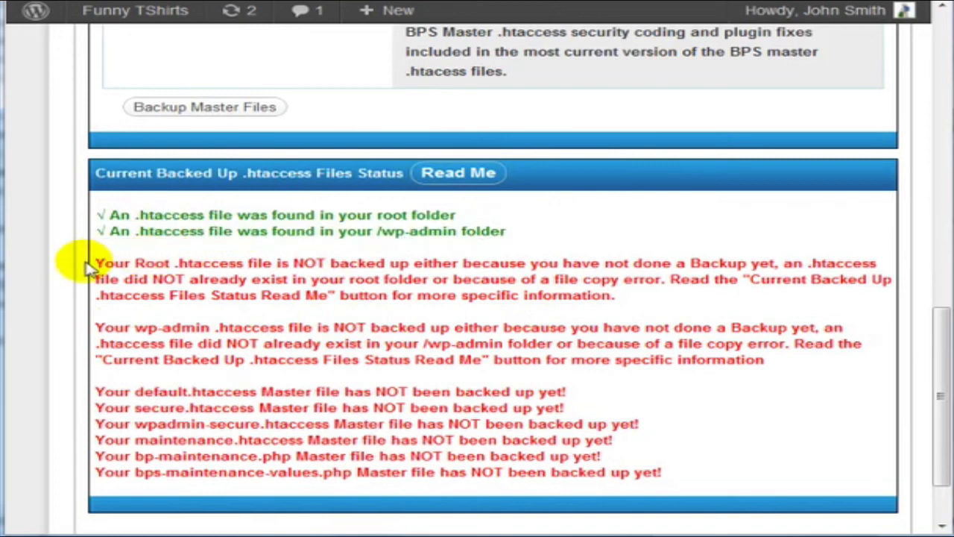
{"action": "left_click_drag", "start_coordinate": [94, 265], "coordinate": [677, 473]}
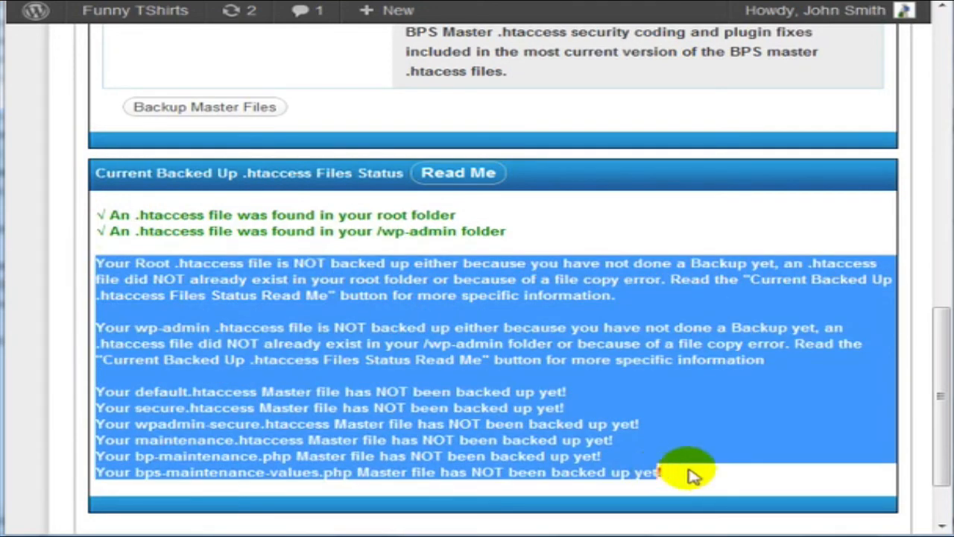
{"action": "left_click", "coordinate": [688, 468]}
{"action": "scroll", "coordinate": [544, 342], "scroll_direction": "up", "scroll_amount": 1}
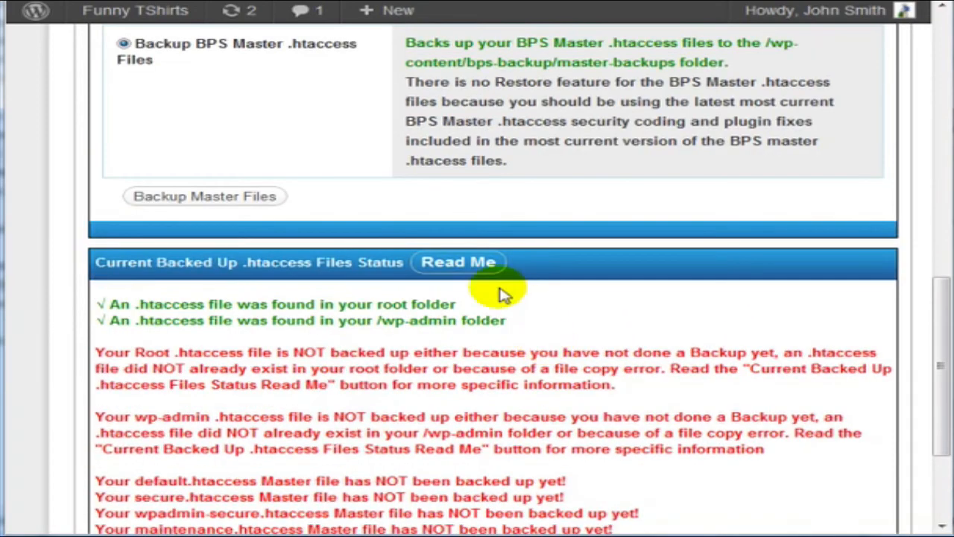
{"action": "scroll", "coordinate": [492, 272], "scroll_direction": "up", "scroll_amount": 3}
{"action": "scroll", "coordinate": [483, 270], "scroll_direction": "up", "scroll_amount": 3}
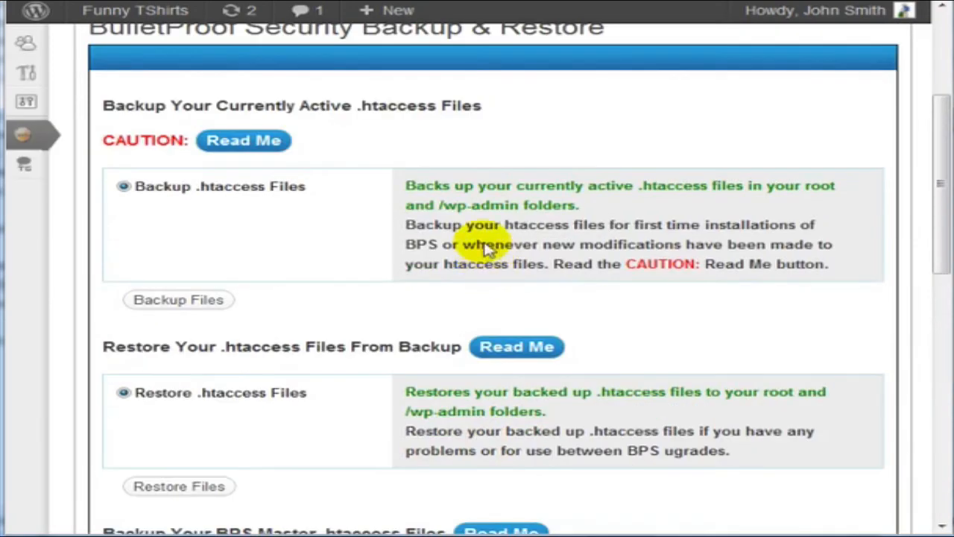
{"action": "scroll", "coordinate": [488, 225], "scroll_direction": "up", "scroll_amount": 3}
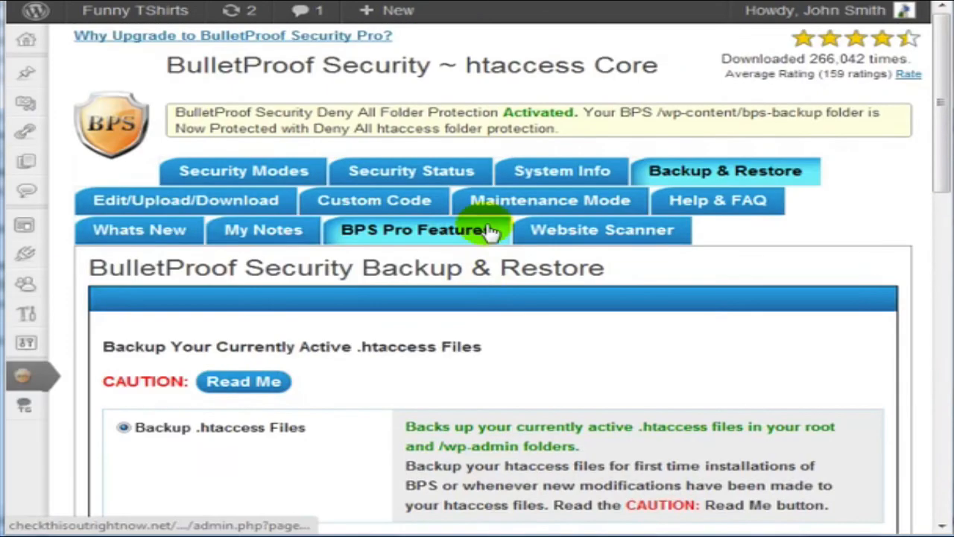